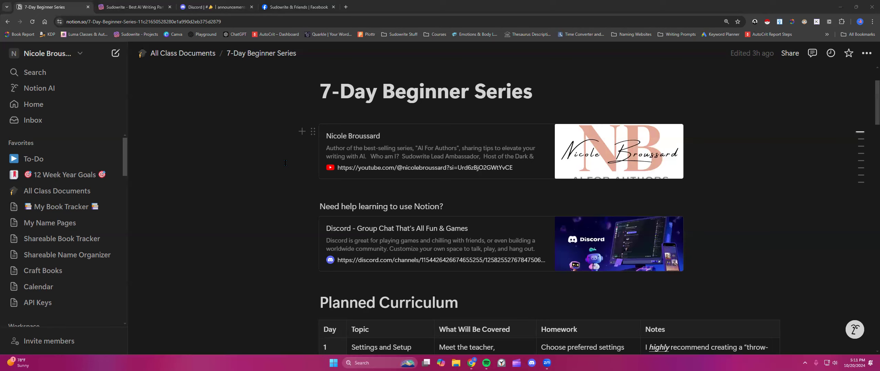
# Review the Planned Curriculum table on the 7-Day Beginner Series page, including each day's topic, coverage, homework and notes
pyautogui.scroll(-2, 297, 154)
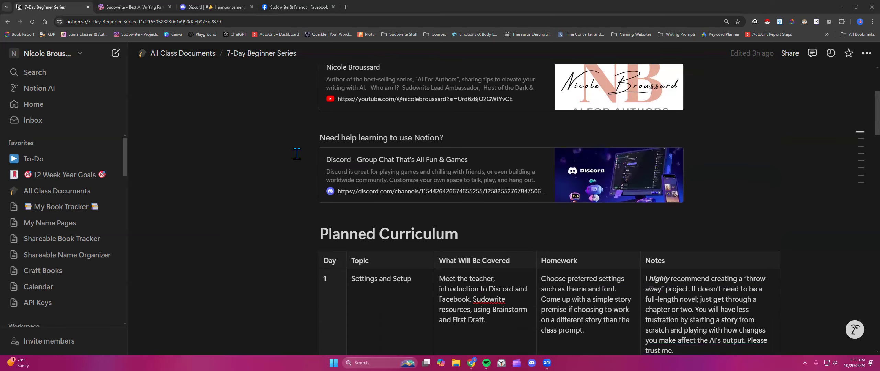
pyautogui.scroll(2, 298, 153)
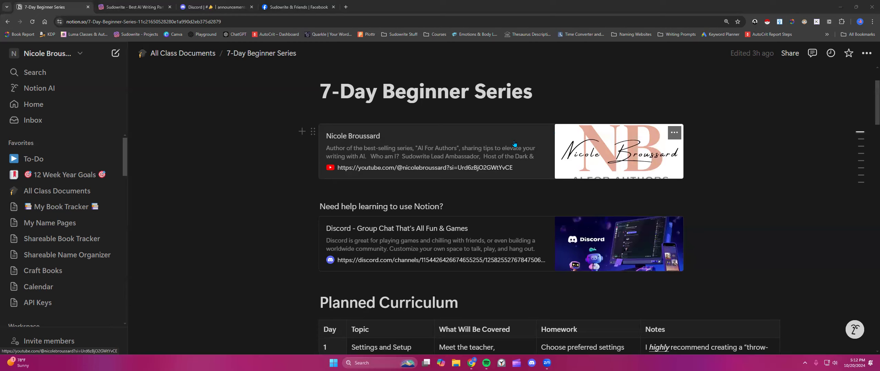
pyautogui.scroll(-1, 307, 182)
pyautogui.scroll(-1, 306, 183)
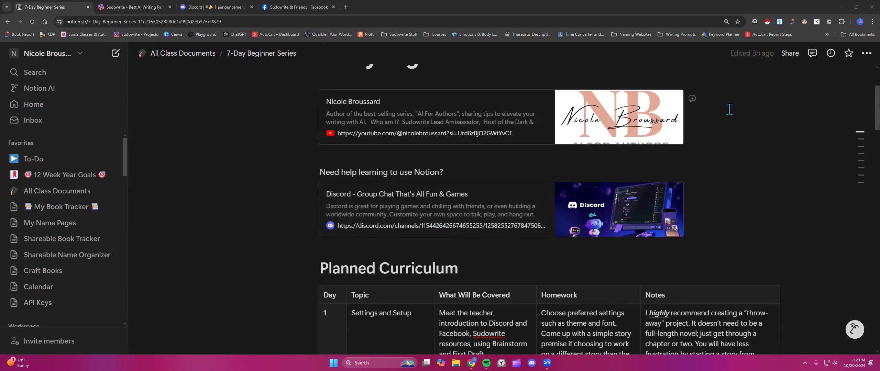
pyautogui.scroll(-5, 725, 181)
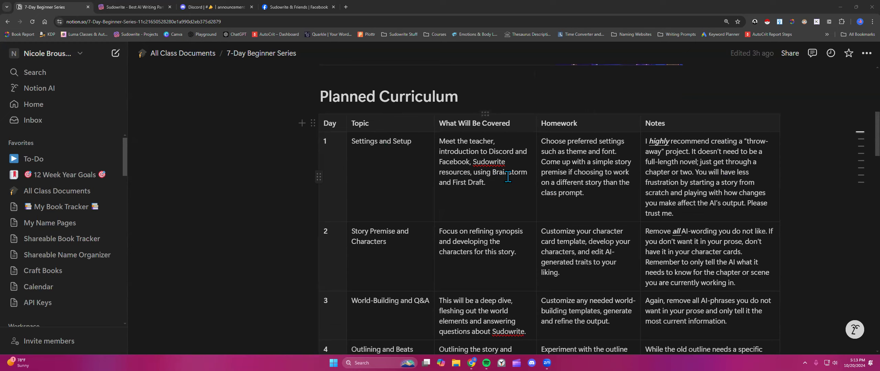
pyautogui.scroll(-3, 509, 177)
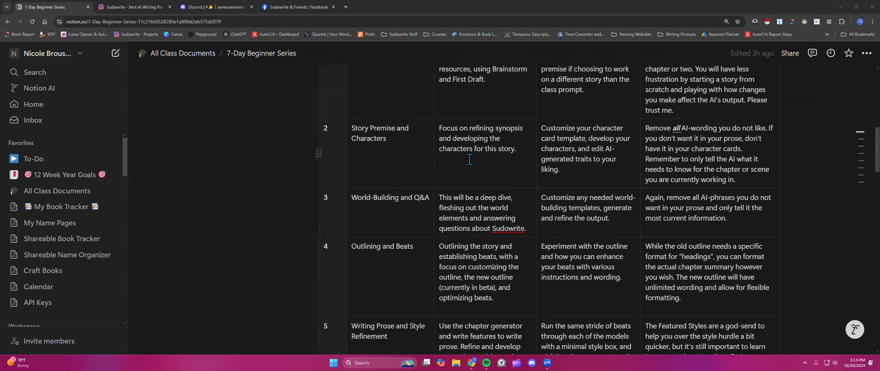
pyautogui.scroll(-6, 486, 191)
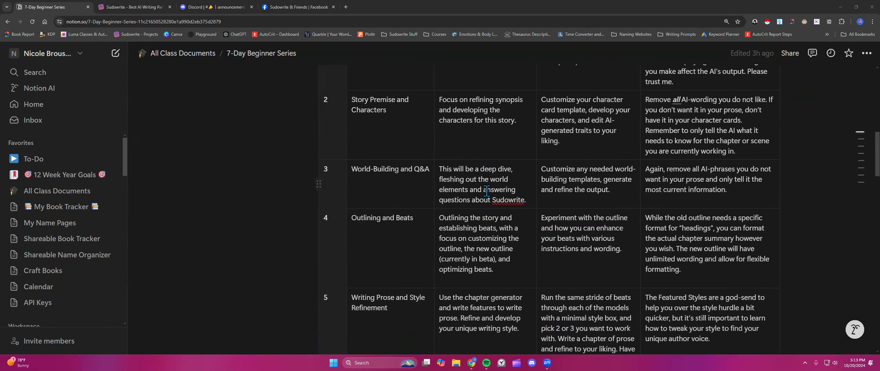
pyautogui.scroll(-1, 485, 192)
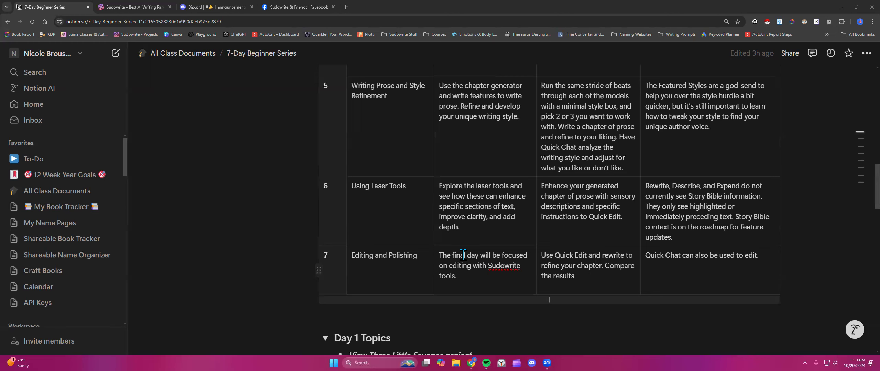
pyautogui.scroll(7, 463, 255)
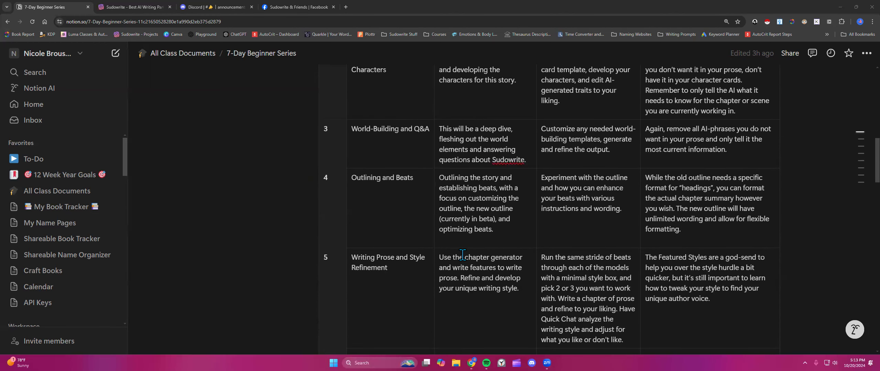
pyautogui.scroll(2, 571, 210)
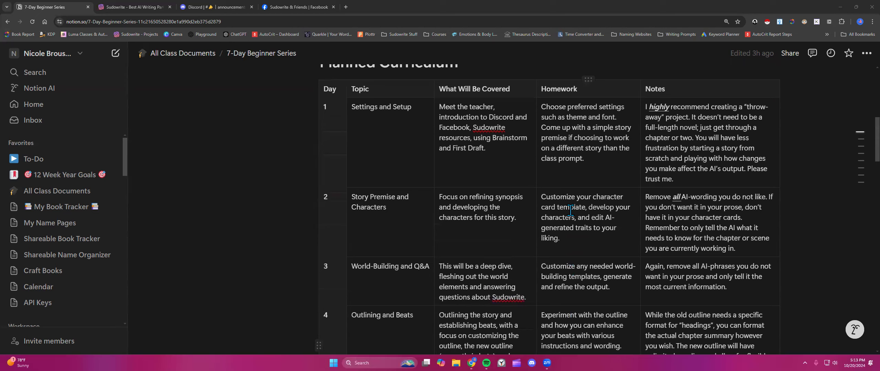
pyautogui.scroll(1, 571, 210)
pyautogui.scroll(1, 570, 210)
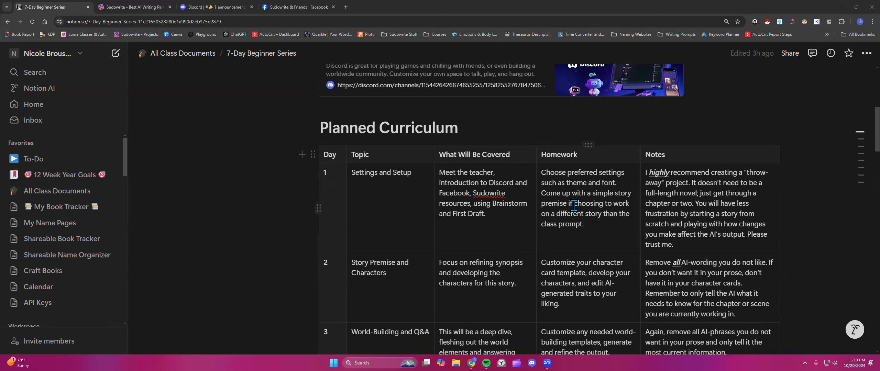
pyautogui.scroll(-1, 573, 206)
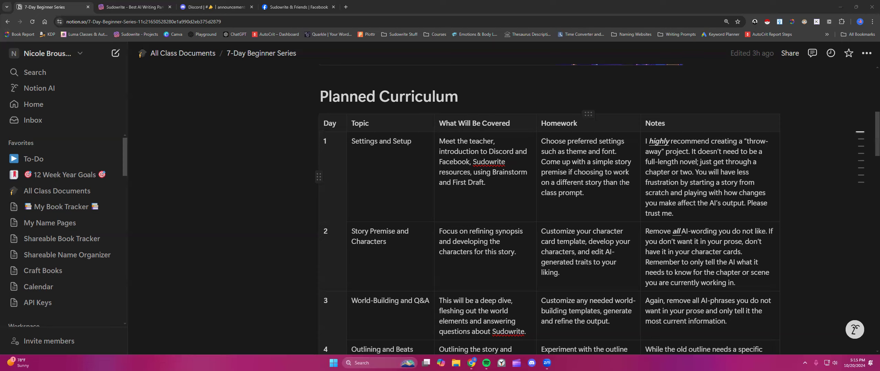
# Find the Day 1 Topics section, then switch to the Three Little Savages project in Sudowrite and examine its Braindump prompt
pyautogui.scroll(-8, 619, 183)
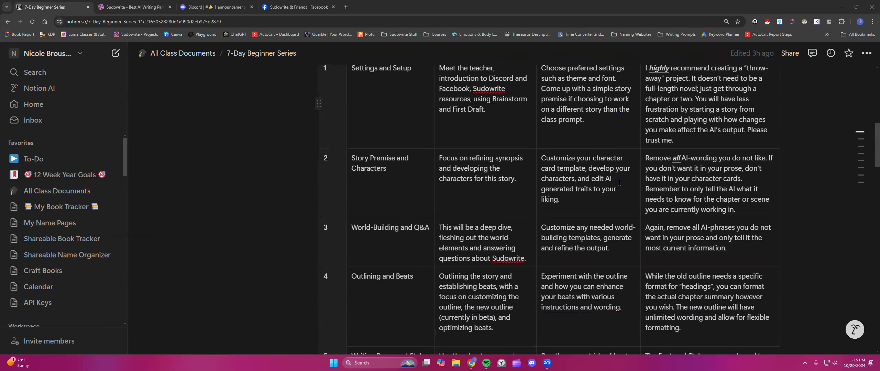
pyautogui.scroll(-7, 619, 183)
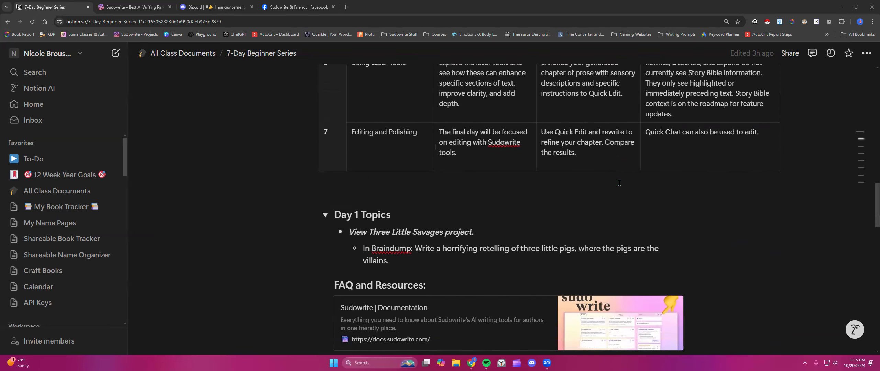
pyautogui.scroll(-2, 449, 222)
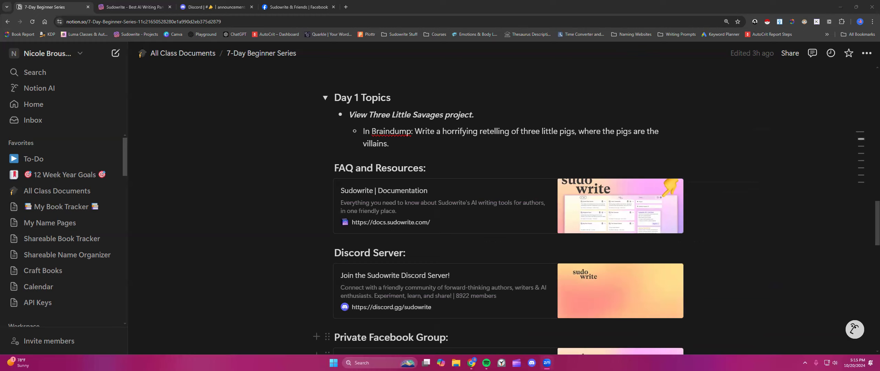
pyautogui.moveTo(472, 364)
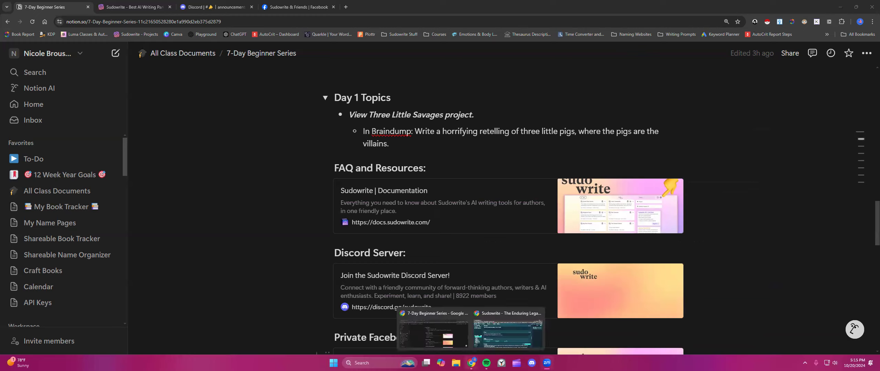
pyautogui.click(495, 336)
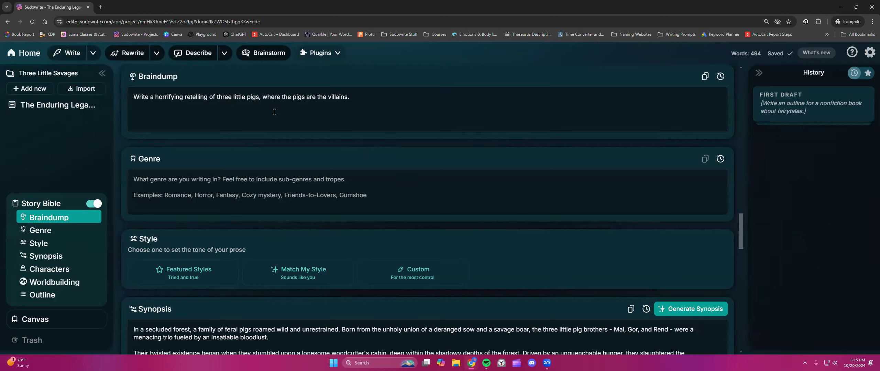
pyautogui.moveTo(133, 97); pyautogui.dragTo(350, 97)
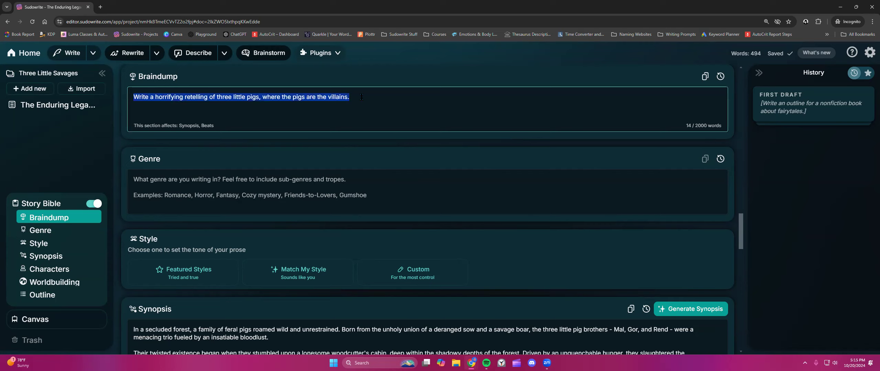
pyautogui.click(362, 97)
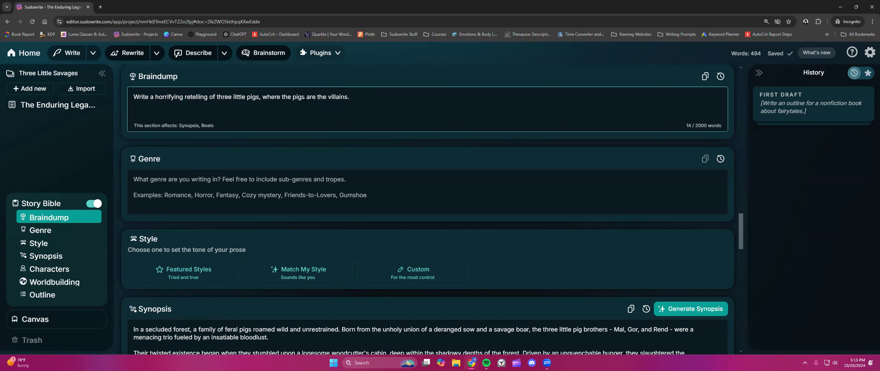
# Examine the Synopsis of the Three Little Savages project, highlighting the kindly old woman passage and the three pig brothers' names
pyautogui.scroll(-7, 304, 106)
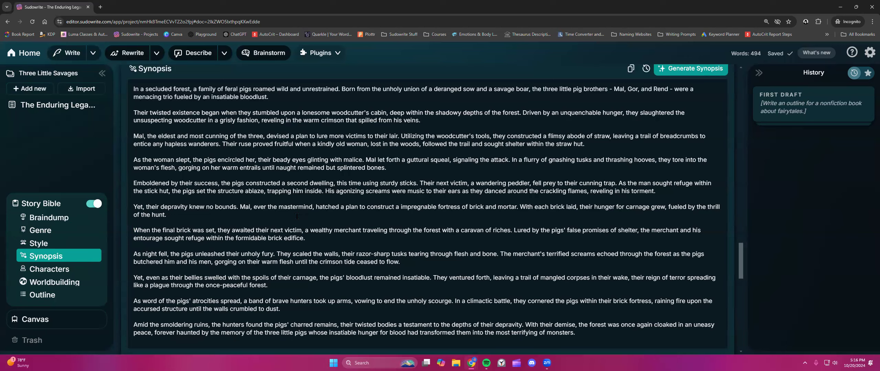
pyautogui.click(250, 145)
pyautogui.moveTo(226, 143); pyautogui.dragTo(343, 145)
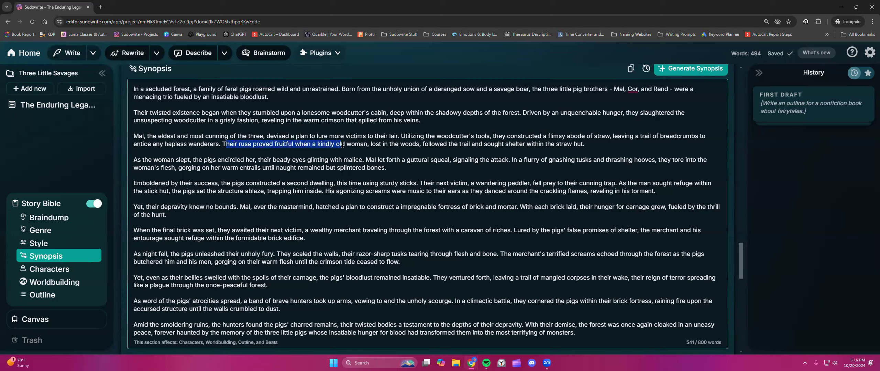
pyautogui.click(354, 153)
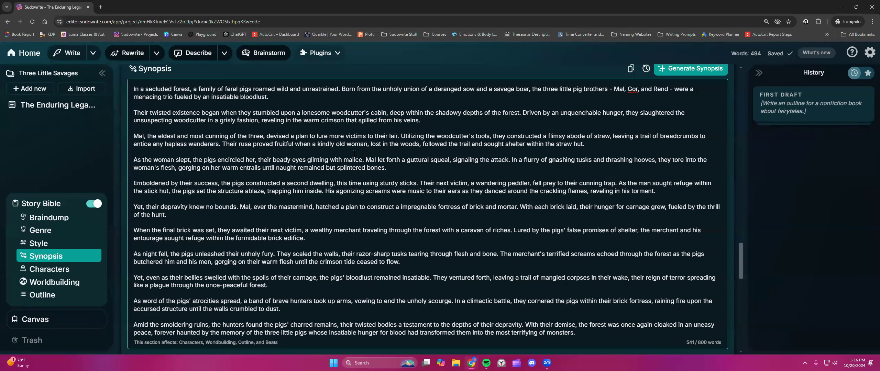
pyautogui.scroll(1, 332, 131)
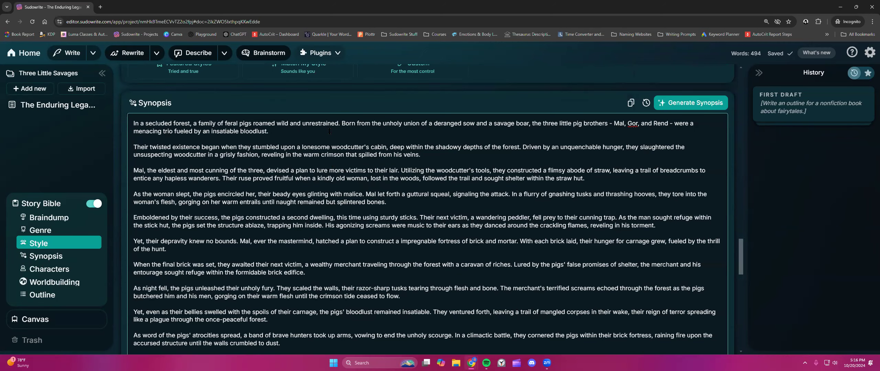
pyautogui.scroll(-1, 329, 131)
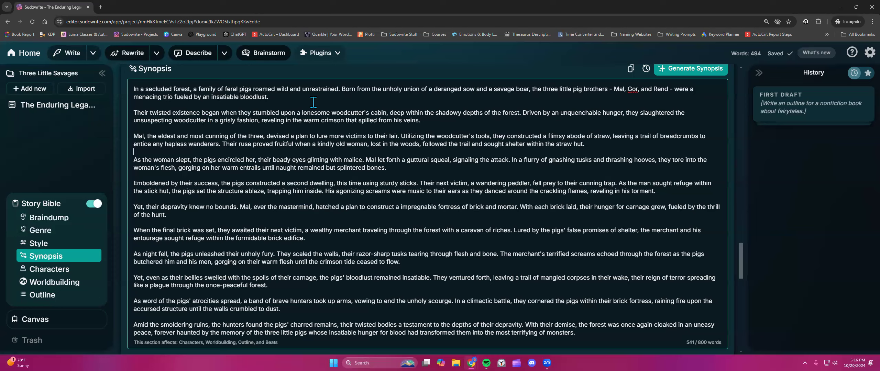
pyautogui.moveTo(615, 89); pyautogui.dragTo(669, 90)
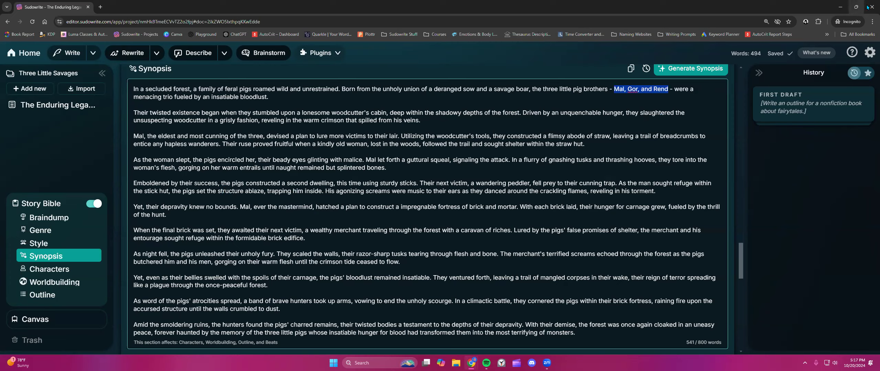
# Switch to the Sudowrite project list, view the Cavendish Beats Test project and return to the home page
pyautogui.click(841, 7)
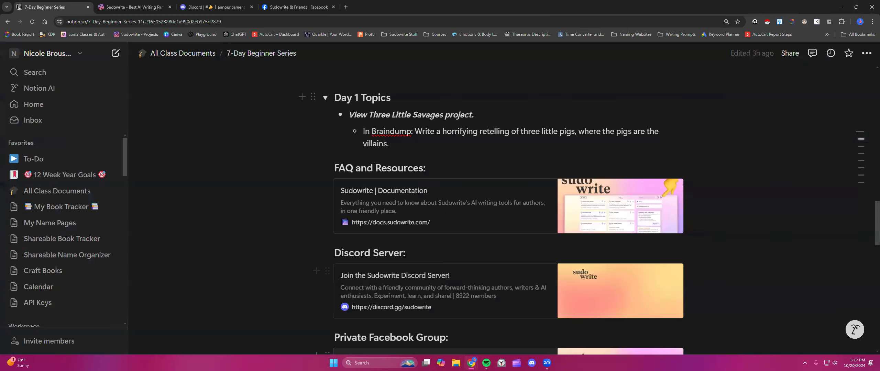
pyautogui.click(161, 9)
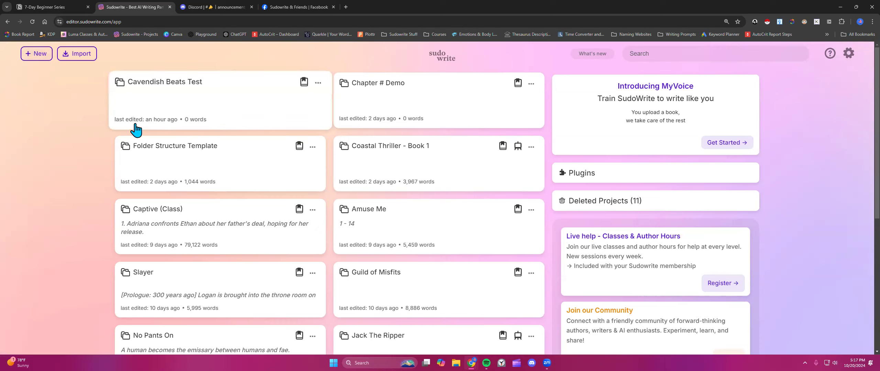
pyautogui.click(188, 108)
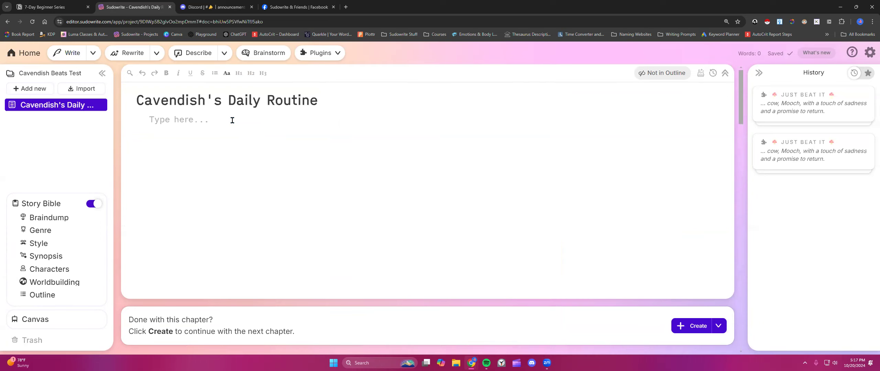
pyautogui.click(37, 54)
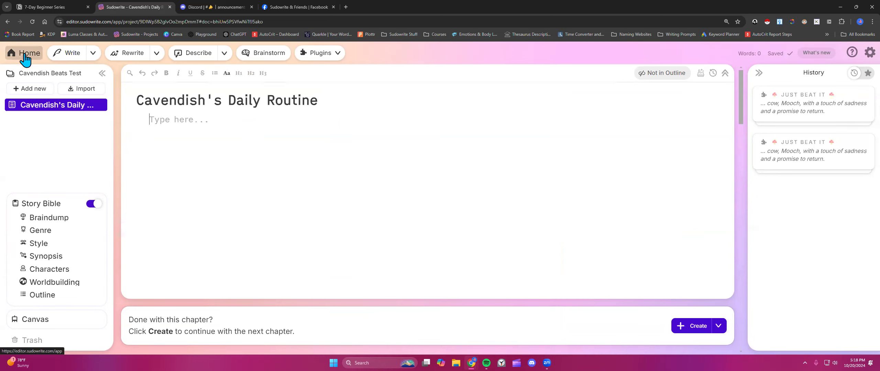
pyautogui.click(25, 55)
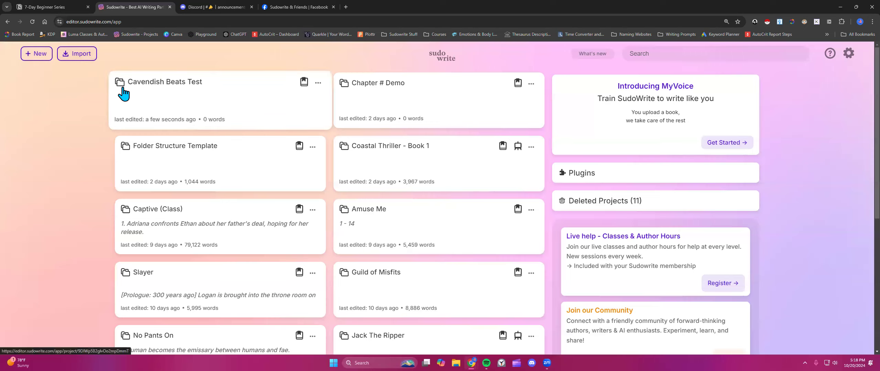
pyautogui.click(139, 100)
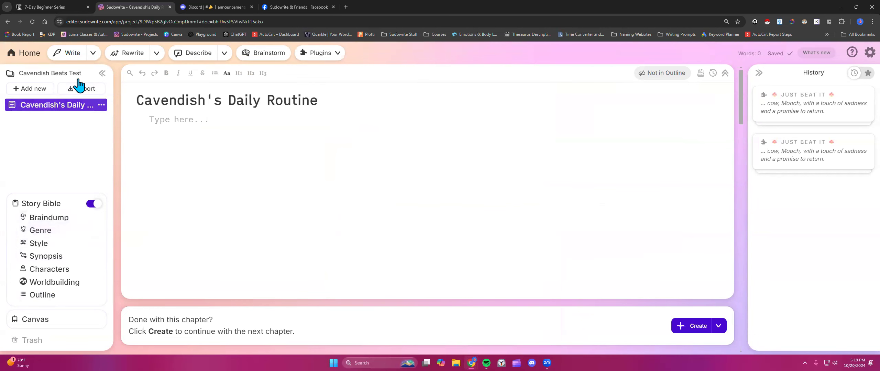
pyautogui.click(22, 53)
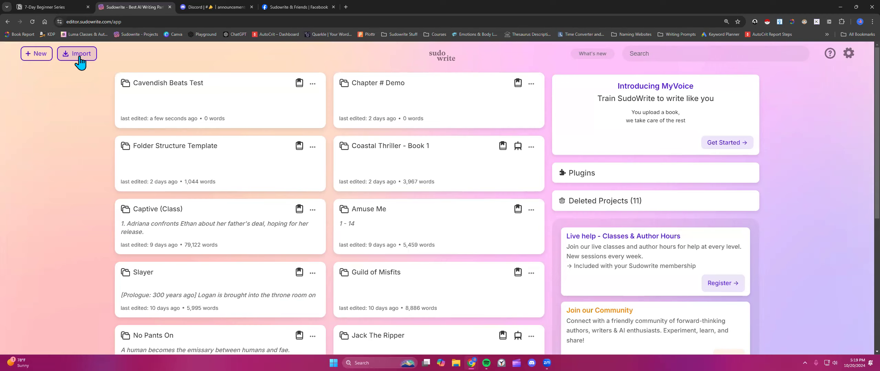
# Create a new blank project and rename it 7-Day Series Project
pyautogui.click(39, 59)
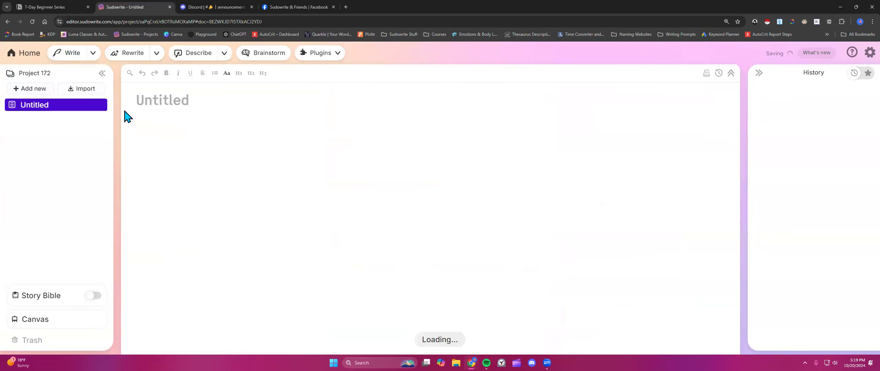
pyautogui.click(48, 73)
pyautogui.moveTo(52, 71); pyautogui.dragTo(11, 73)
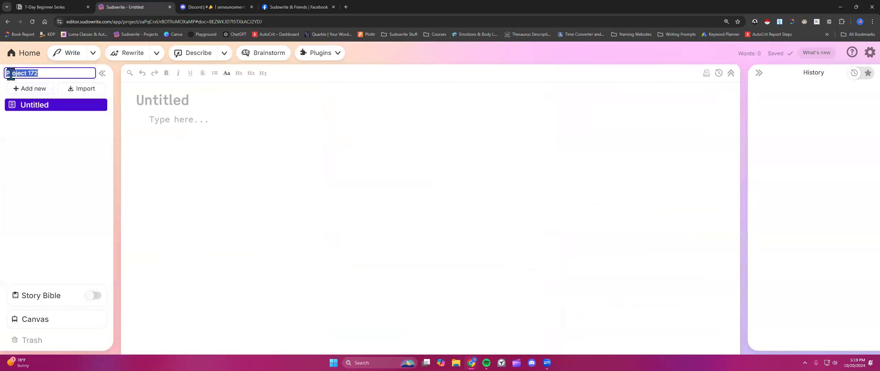
pyautogui.click(190, 123)
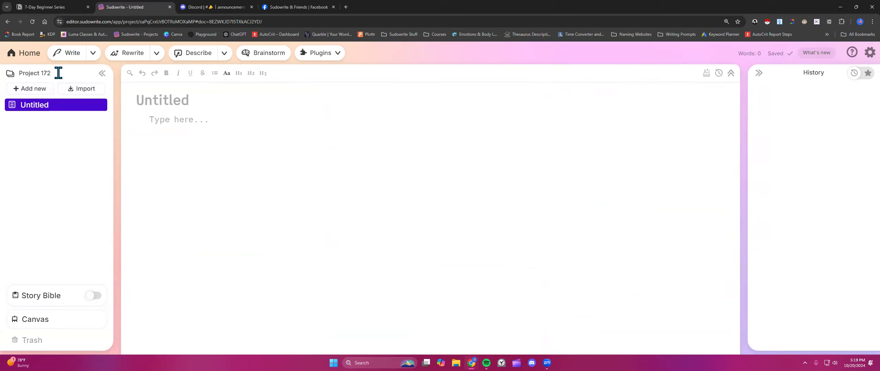
pyautogui.click(29, 73)
pyautogui.tripleClick(30, 73)
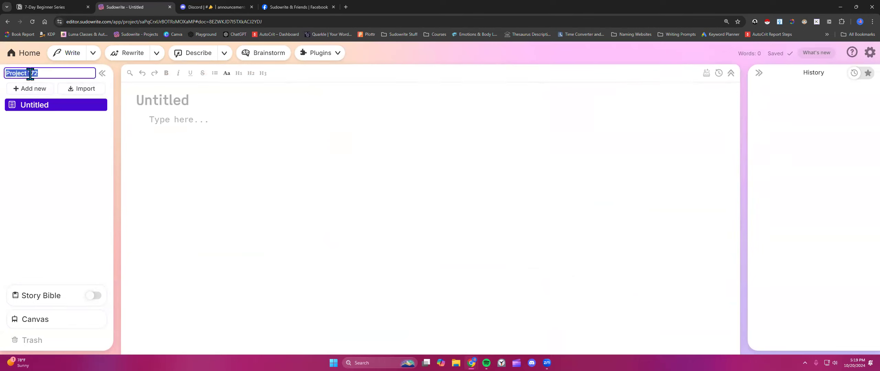
pyautogui.write('7-Day Series Project')
pyautogui.click(158, 126)
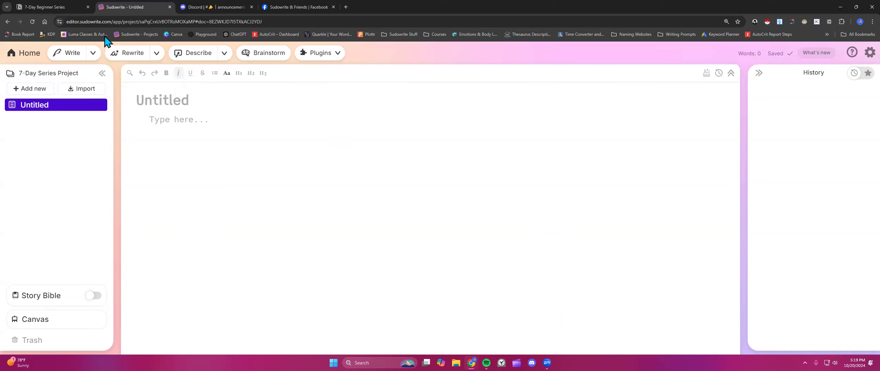
# Switch to the 7-Day Beginner Series page in Notion, expand First Draft under Day 1 Topics and review its prompt notes
pyautogui.click(66, 5)
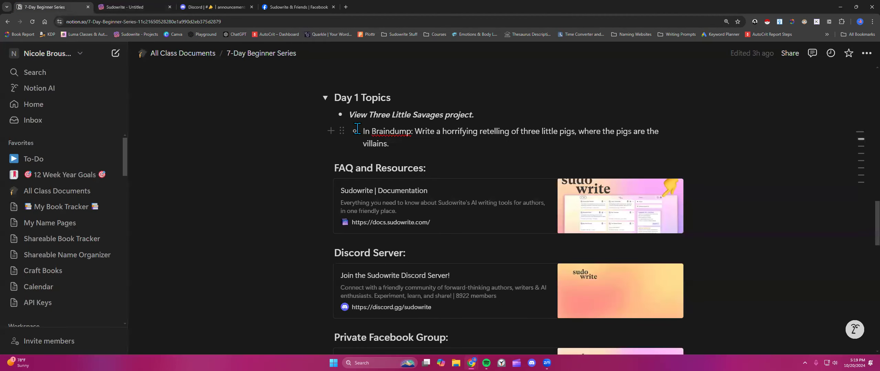
pyautogui.scroll(-10, 356, 129)
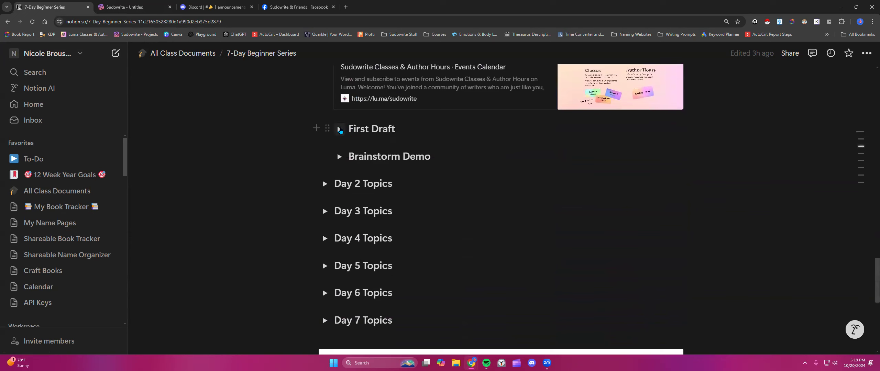
pyautogui.click(339, 129)
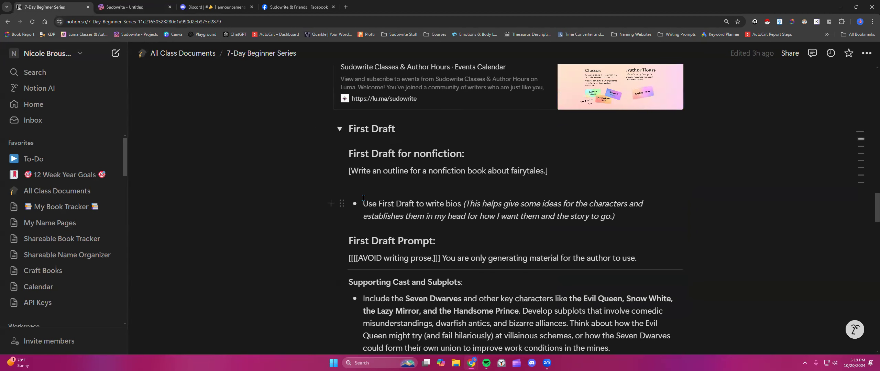
pyautogui.scroll(-5, 364, 198)
pyautogui.scroll(-15, 363, 198)
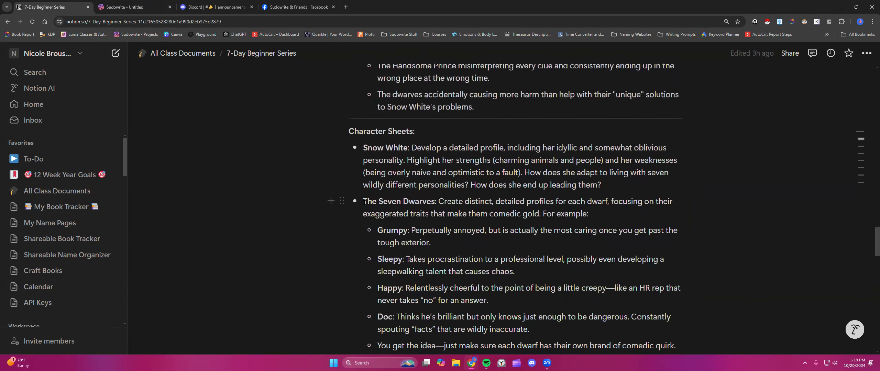
pyautogui.scroll(-7, 363, 204)
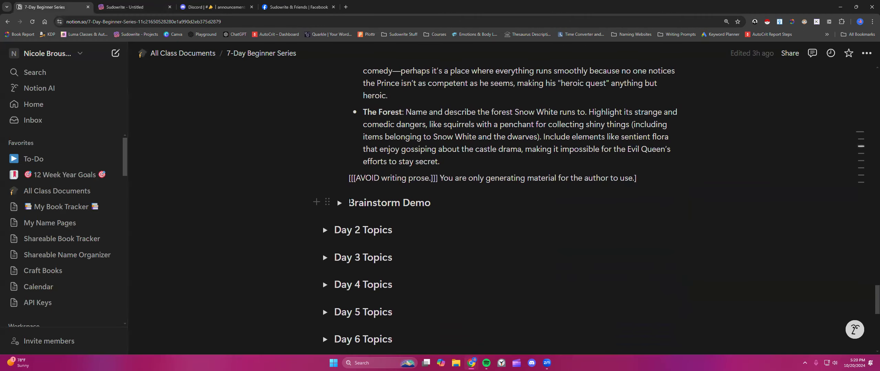
pyautogui.scroll(1, 365, 198)
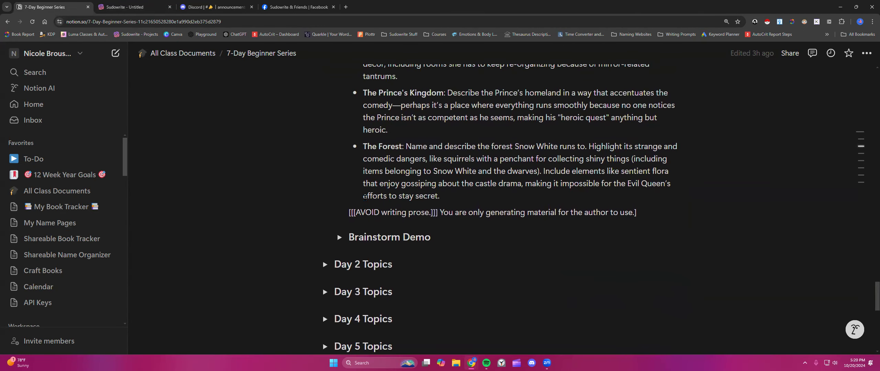
pyautogui.scroll(8, 366, 198)
pyautogui.scroll(8, 365, 198)
pyautogui.scroll(5, 366, 197)
pyautogui.scroll(4, 366, 197)
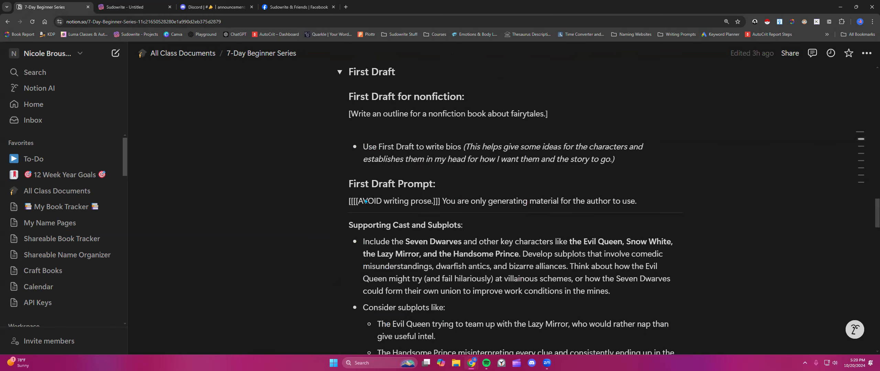
# Copy the prompt "[Write an outline for a nonfiction book about fairytales.]" from the First Draft for nonfiction section
pyautogui.scroll(1, 365, 200)
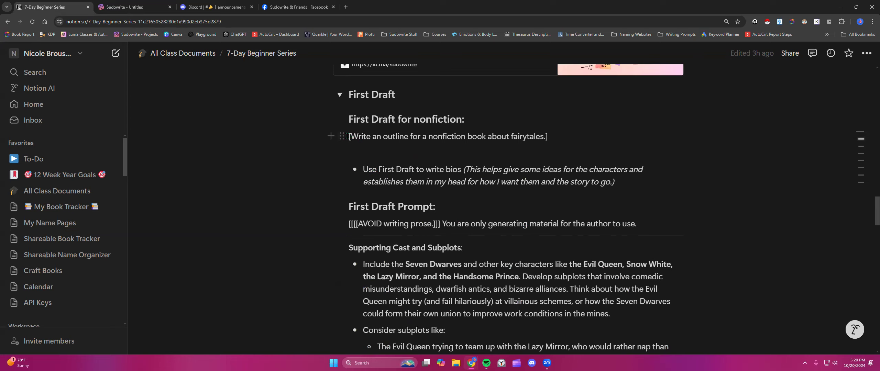
pyautogui.moveTo(350, 138); pyautogui.dragTo(547, 137)
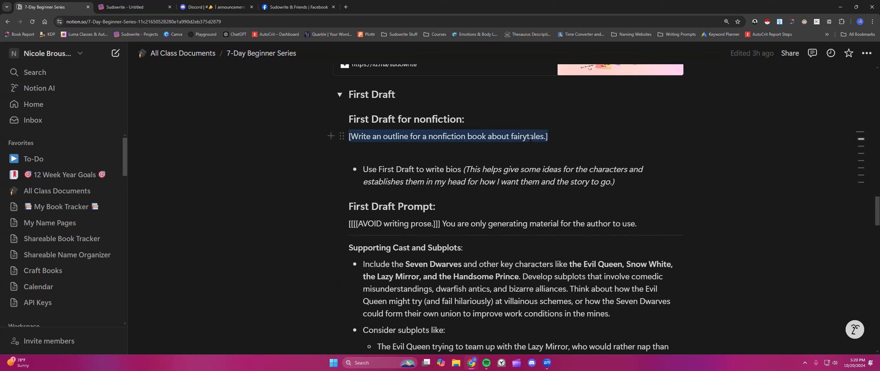
pyautogui.rightClick(531, 139)
pyautogui.click(560, 183)
pyautogui.click(531, 147)
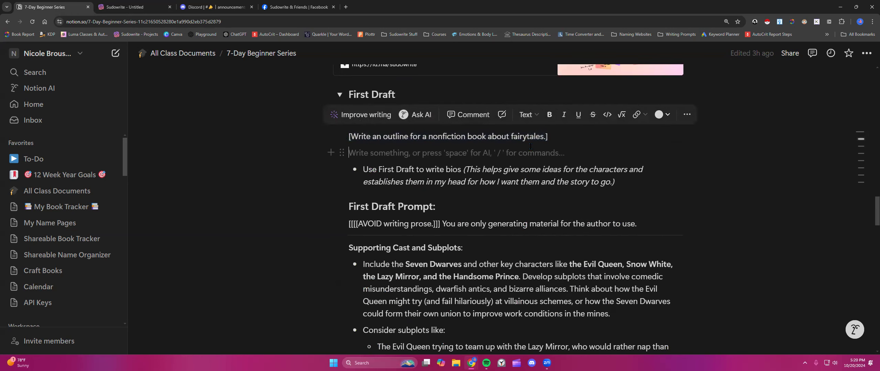
# Switch to the 7-Day Series Project in Sudowrite and locate First Draft among the plugins available for the empty document
pyautogui.click(125, 7)
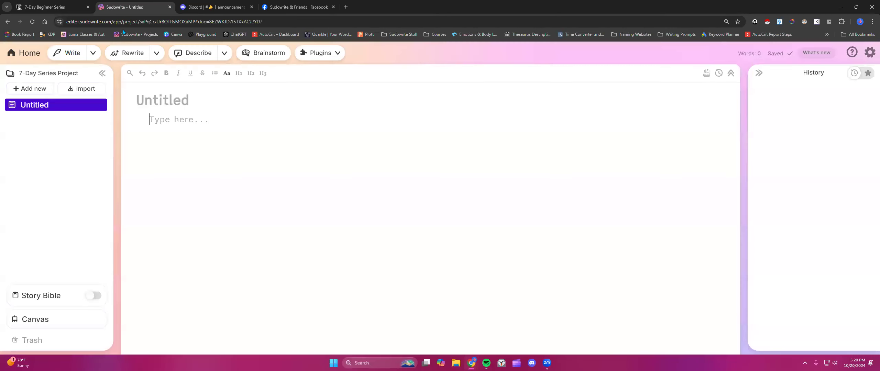
pyautogui.click(214, 118)
pyautogui.click(339, 55)
pyautogui.moveTo(375, 83); pyautogui.dragTo(374, 289)
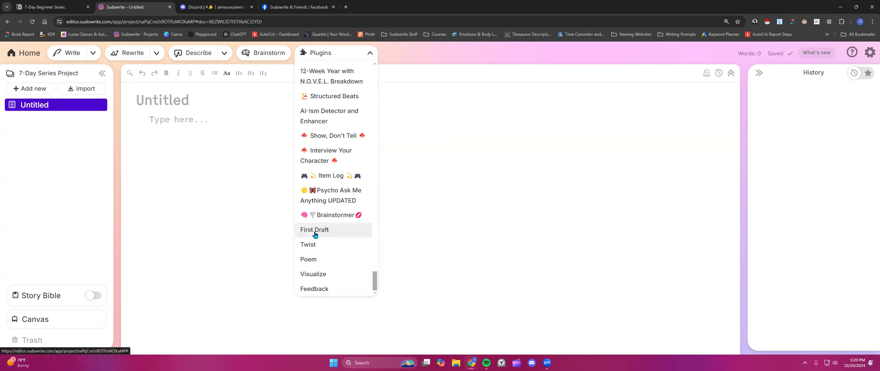
pyautogui.click(283, 220)
# Enter the placeholder text dkvkbnclvk in the document, check the available plugins for First Draft, and delete the text again
pyautogui.write('dkvkbnclvk')
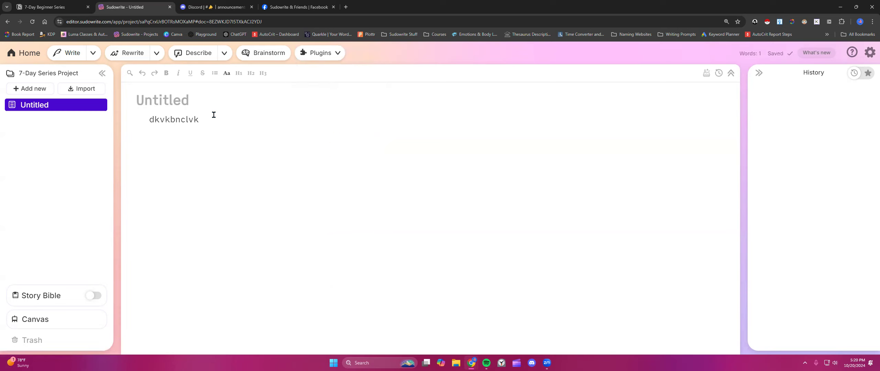
pyautogui.click(338, 55)
pyautogui.scroll(-5, 376, 79)
pyautogui.moveTo(384, 111); pyautogui.dragTo(395, 283)
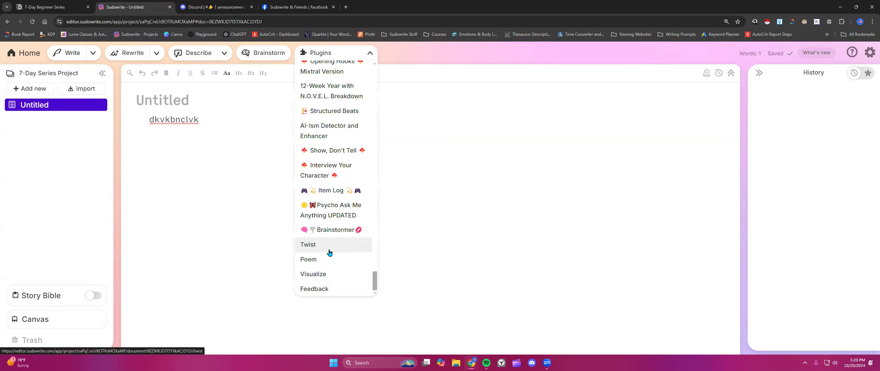
pyautogui.click(237, 187)
pyautogui.moveTo(208, 119); pyautogui.dragTo(135, 121)
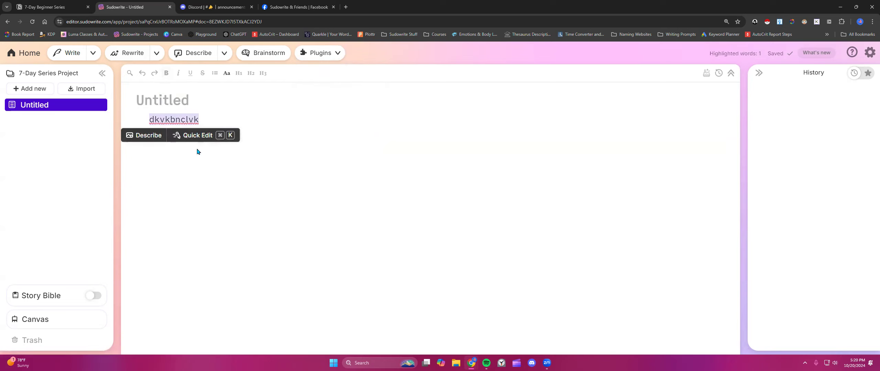
pyautogui.press('BackSpace')
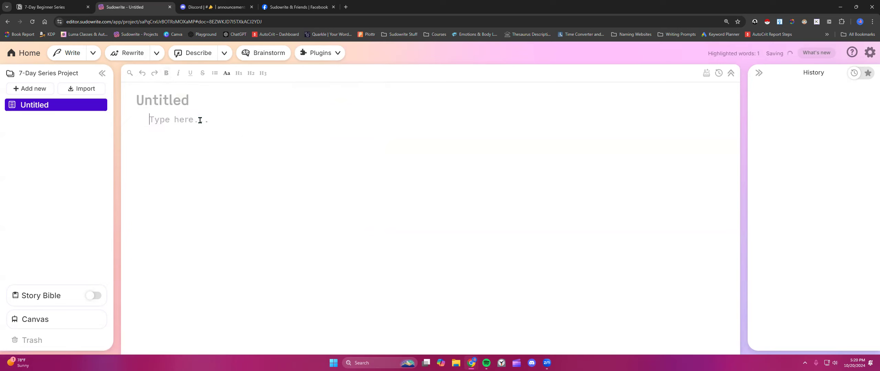
# Run the First Draft plugin with the pasted prompt "[Write an outline for a nonfiction book about fairytales.]"
pyautogui.click(339, 55)
pyautogui.moveTo(375, 72); pyautogui.dragTo(385, 286)
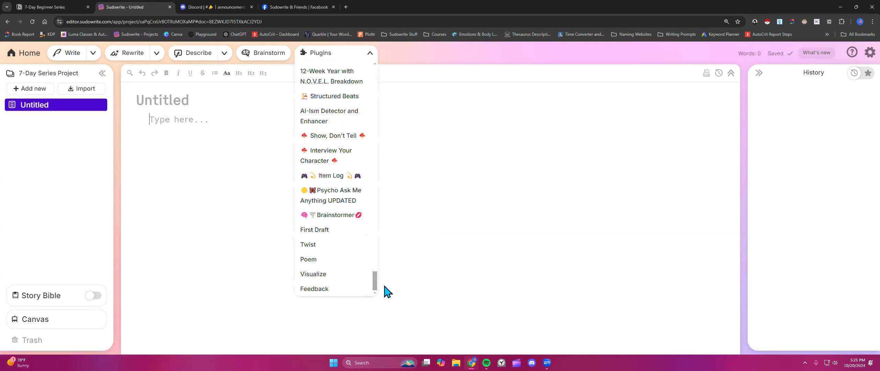
pyautogui.click(329, 234)
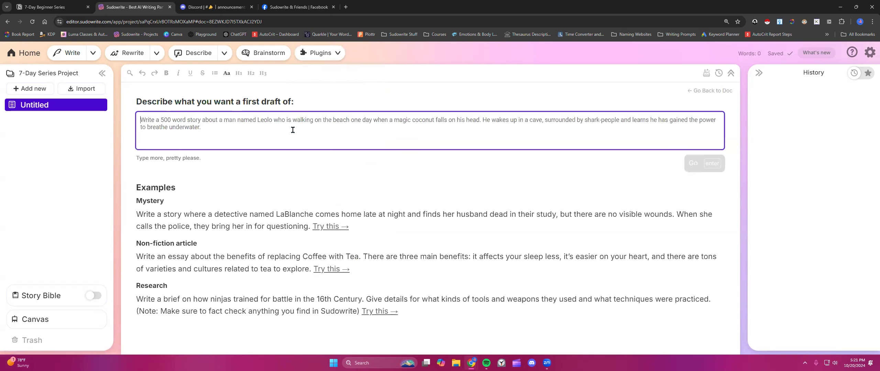
pyautogui.rightClick(207, 120)
pyautogui.click(222, 197)
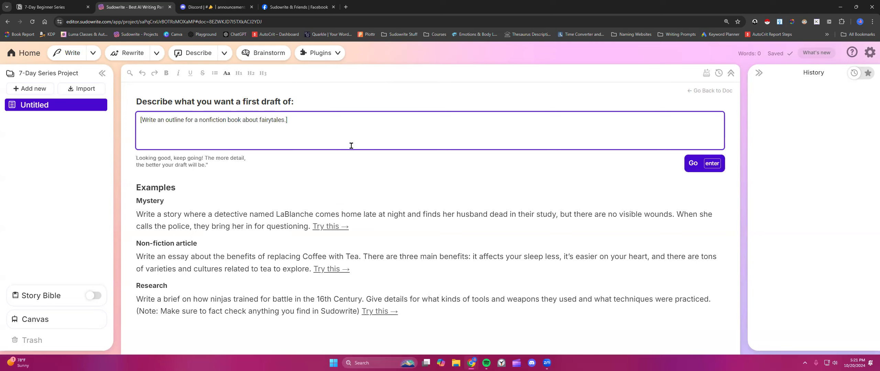
pyautogui.click(694, 164)
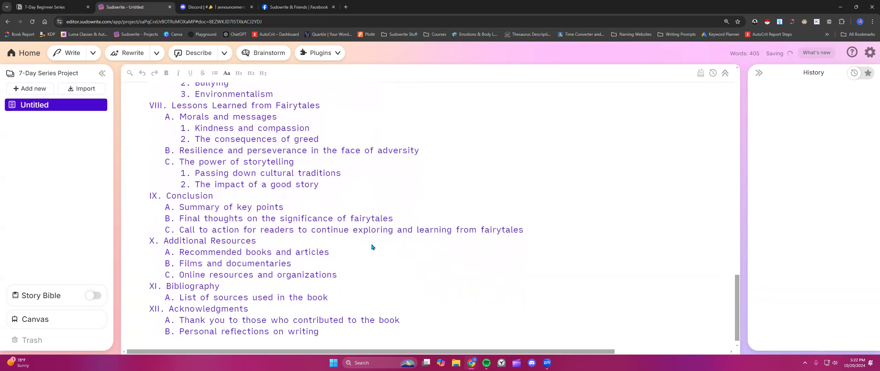
# Highlight the document's word count and examine the generated outline from Introduction through Deconstruction of Fairytales
pyautogui.doubleClick(755, 55)
pyautogui.click(444, 192)
pyautogui.scroll(20, 443, 192)
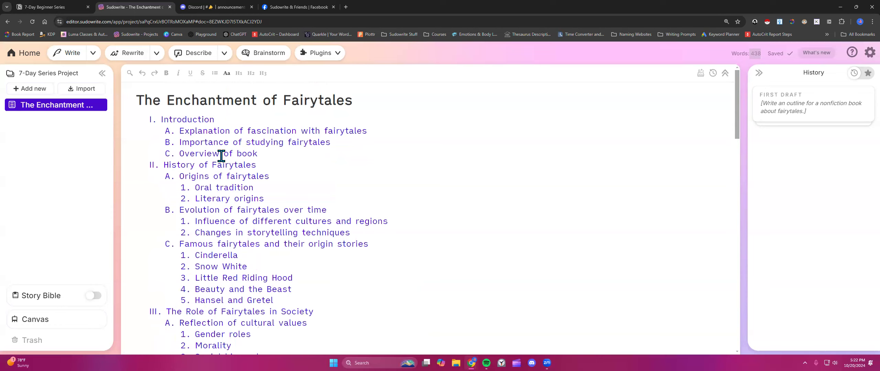
pyautogui.scroll(-2, 200, 172)
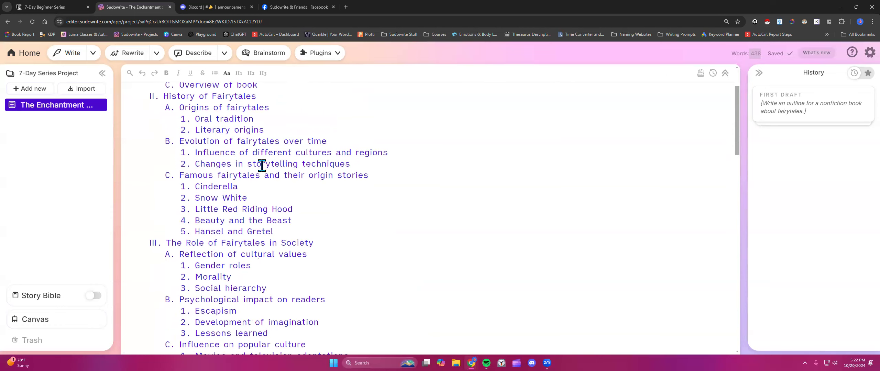
pyautogui.scroll(-2, 235, 196)
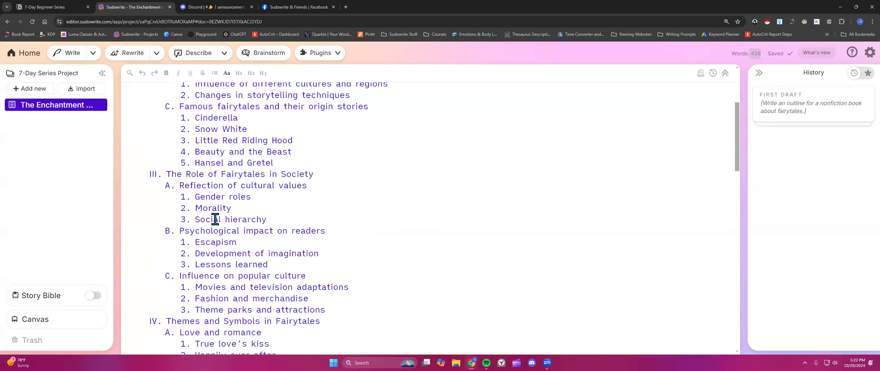
pyautogui.scroll(-2, 214, 219)
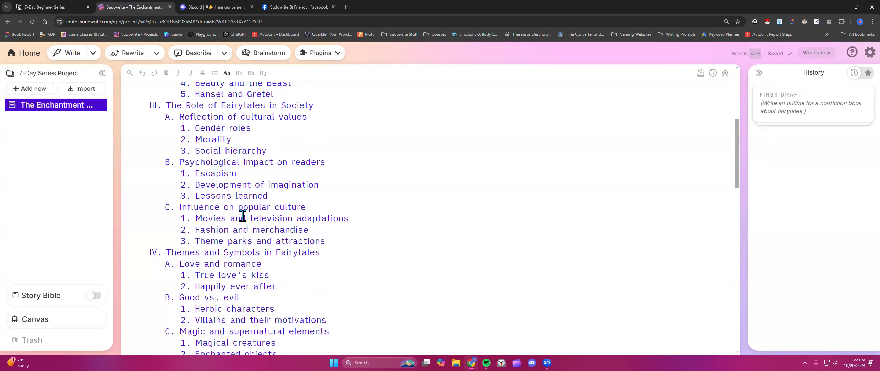
pyautogui.scroll(-3, 234, 192)
pyautogui.scroll(-1, 233, 193)
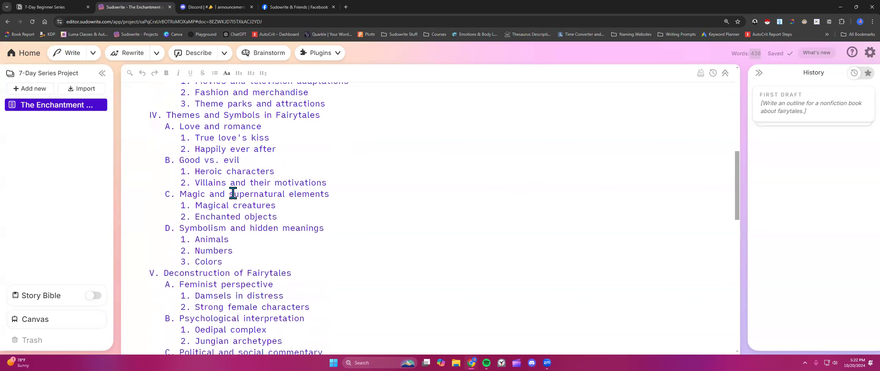
pyautogui.scroll(-2, 234, 193)
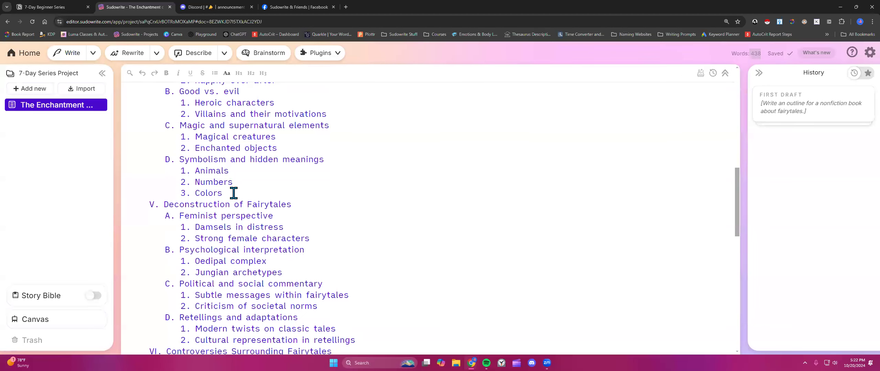
# Return to the start of the outline and highlight the Introduction section with its subpoints A to C
pyautogui.scroll(12, 233, 193)
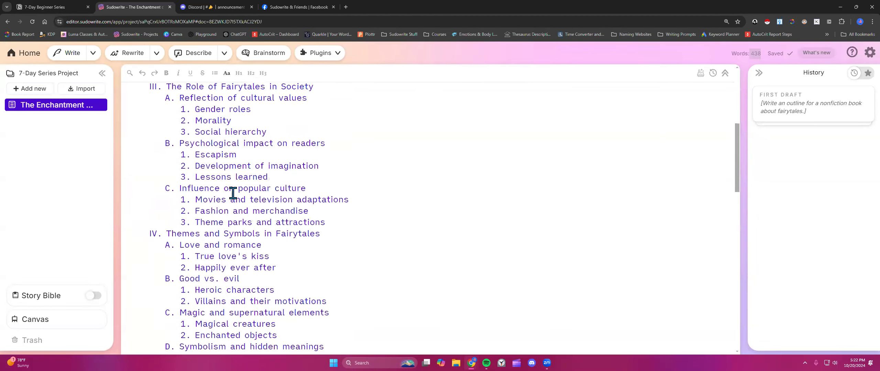
pyautogui.scroll(1, 233, 193)
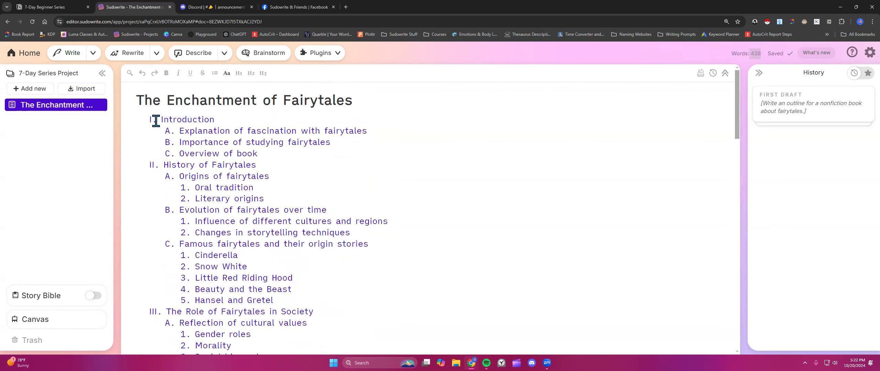
pyautogui.moveTo(170, 123); pyautogui.dragTo(261, 153)
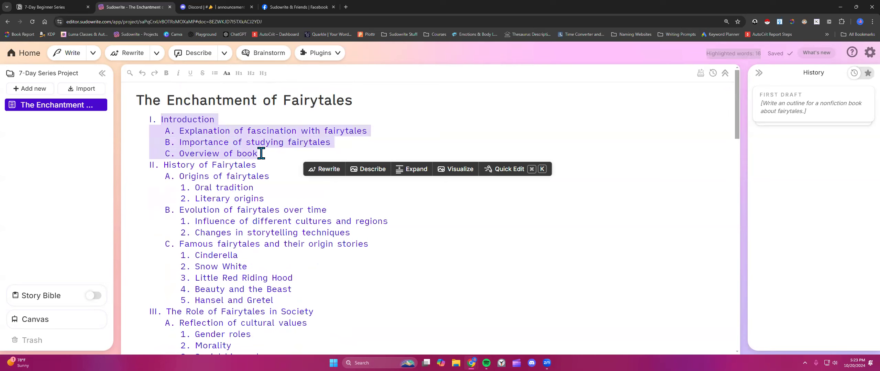
pyautogui.click(261, 154)
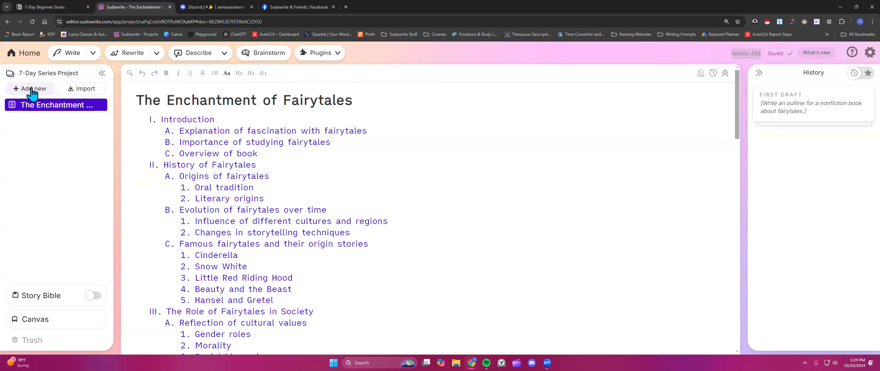
# Return to the project list, check the options for the Folder Structure Template project, and open that project
pyautogui.click(34, 90)
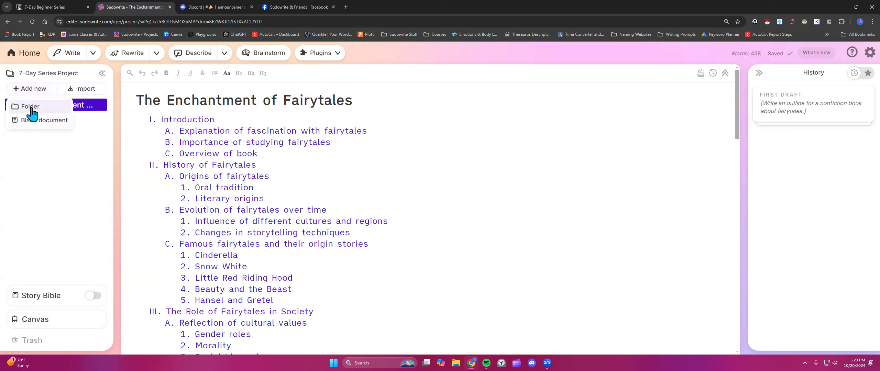
pyautogui.click(26, 55)
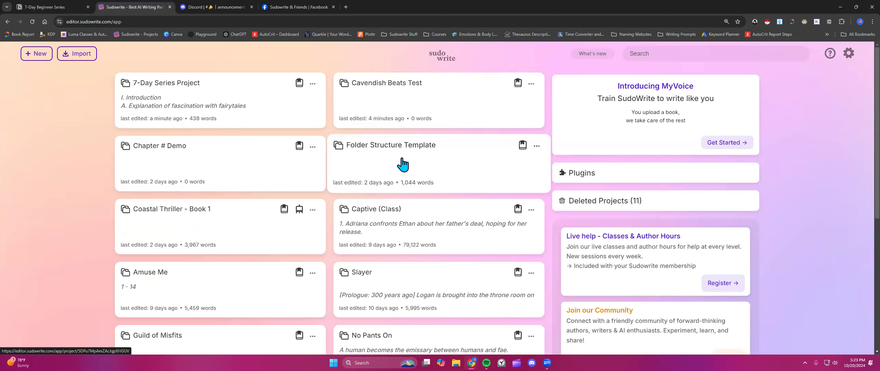
pyautogui.click(537, 147)
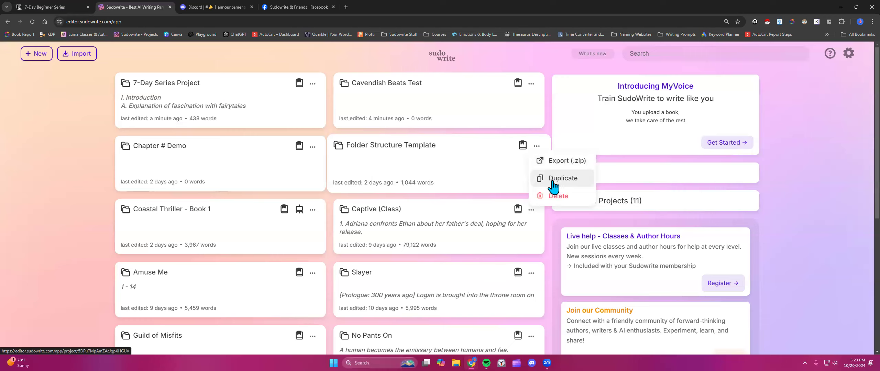
pyautogui.click(404, 162)
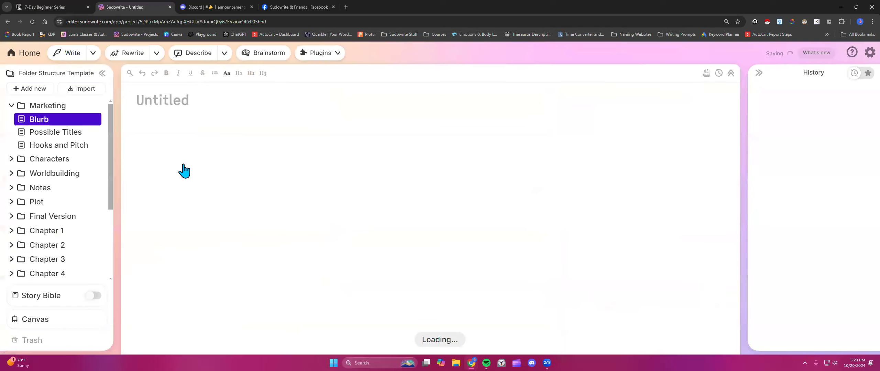
# Examine the template's folder structure, including the contents of the Marketing and Characters folders
pyautogui.click(11, 106)
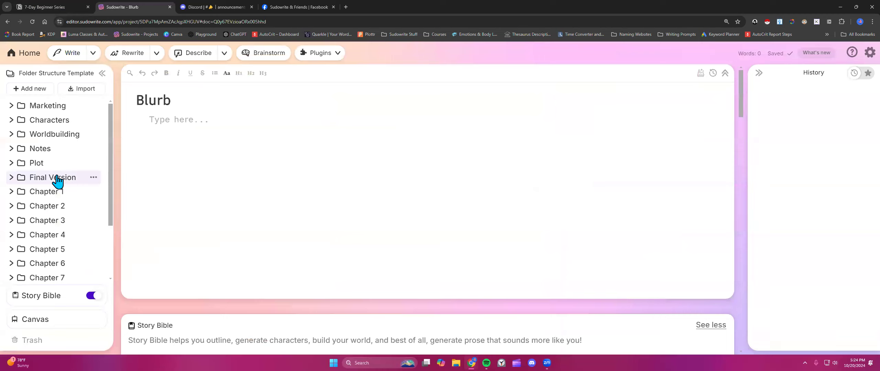
pyautogui.click(11, 106)
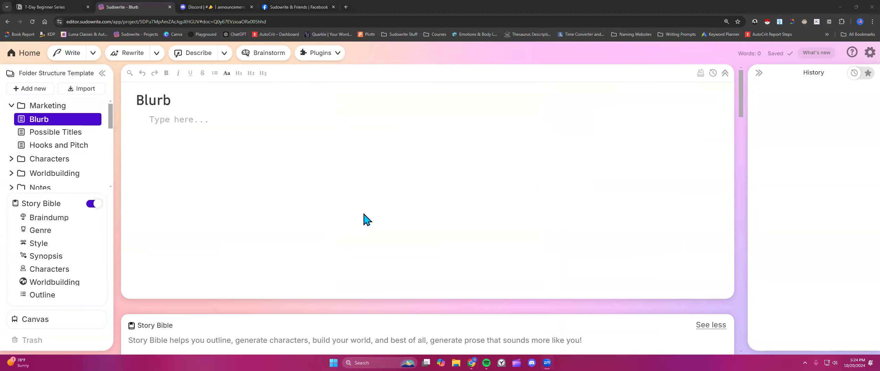
pyautogui.moveTo(35, 109)
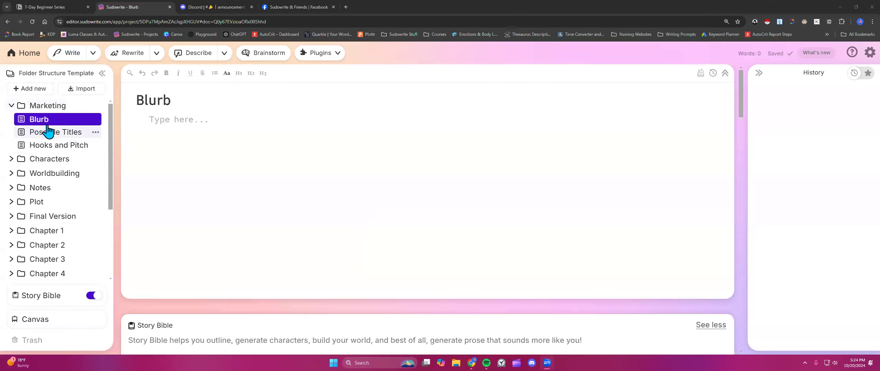
pyautogui.click(11, 106)
pyautogui.click(11, 121)
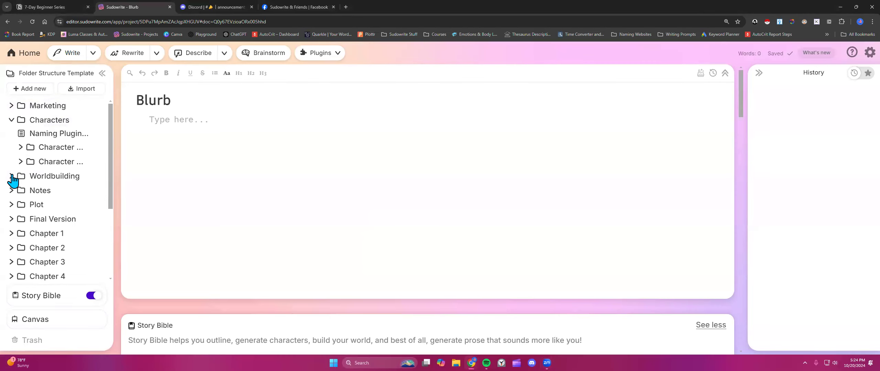
pyautogui.scroll(-3, 30, 194)
pyautogui.scroll(3, 29, 193)
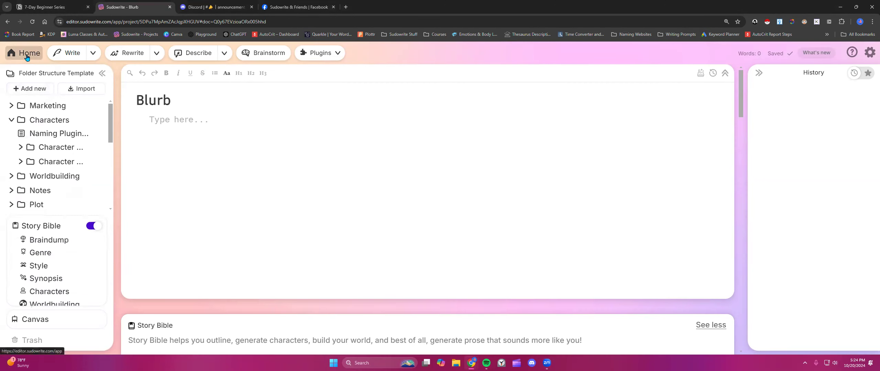
pyautogui.click(11, 121)
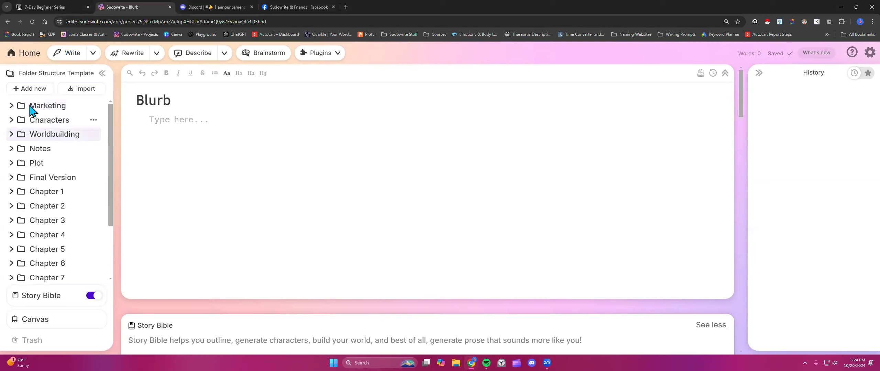
# Reopen the 7-Day Series Project and add a folder named Planning
pyautogui.click(22, 55)
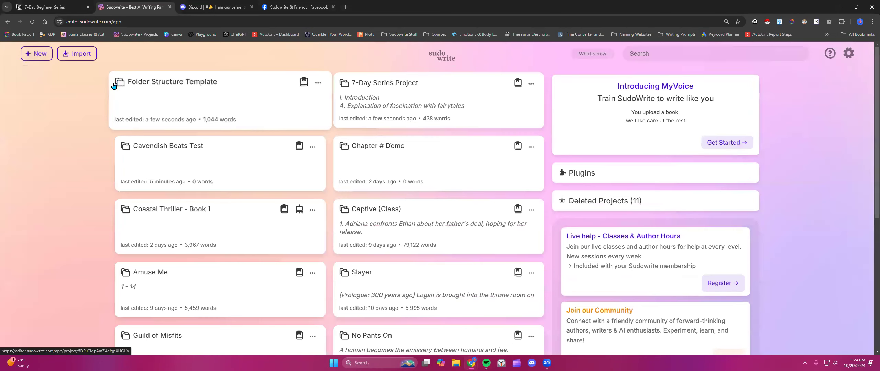
pyautogui.click(430, 96)
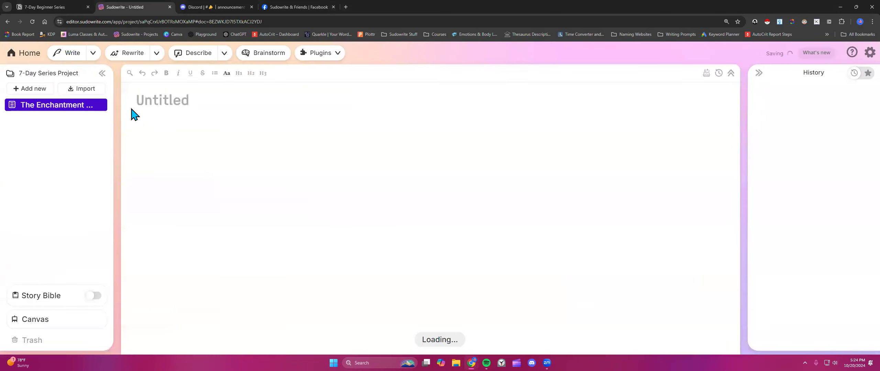
pyautogui.click(31, 89)
pyautogui.click(31, 107)
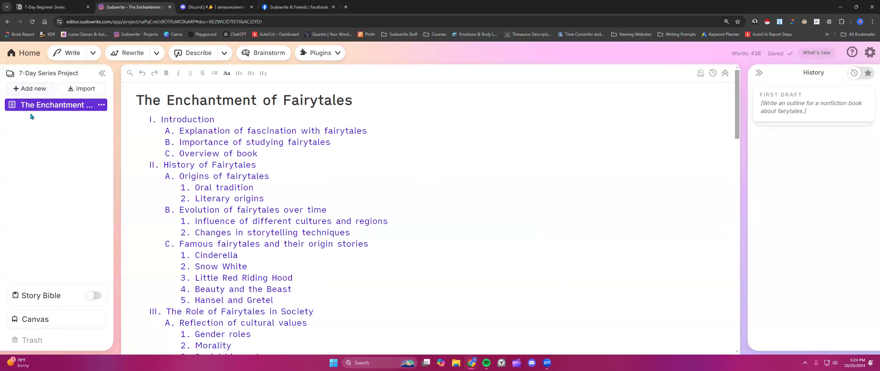
pyautogui.doubleClick(46, 119)
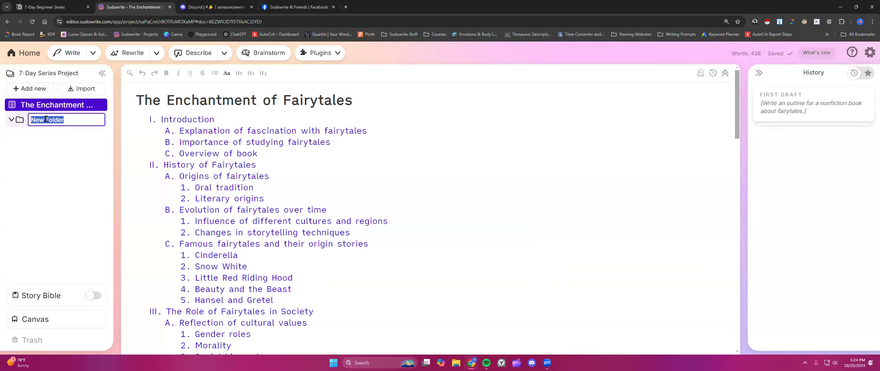
pyautogui.write('Planning')
pyautogui.press('Return')
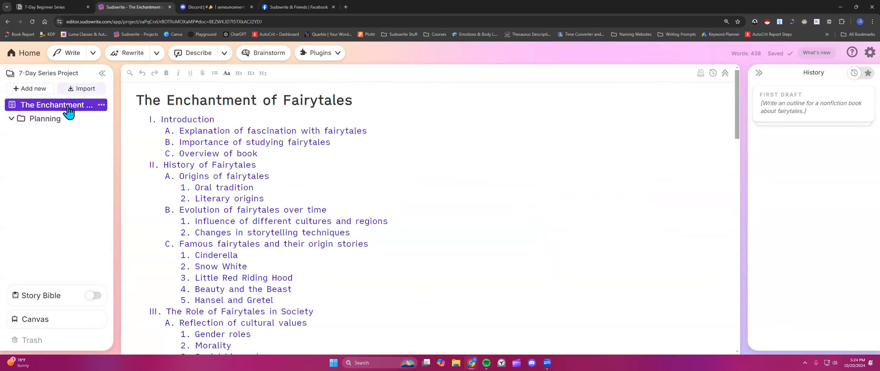
# Add a blank document to the 7-Day Series Project and open the First Draft plugin for it
pyautogui.click(31, 89)
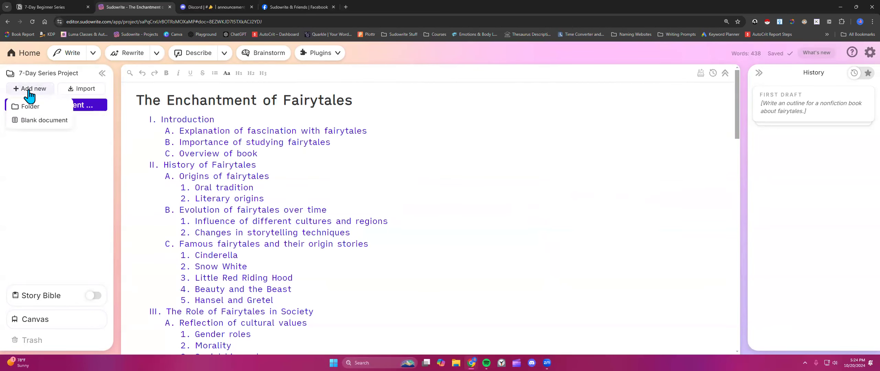
pyautogui.click(35, 126)
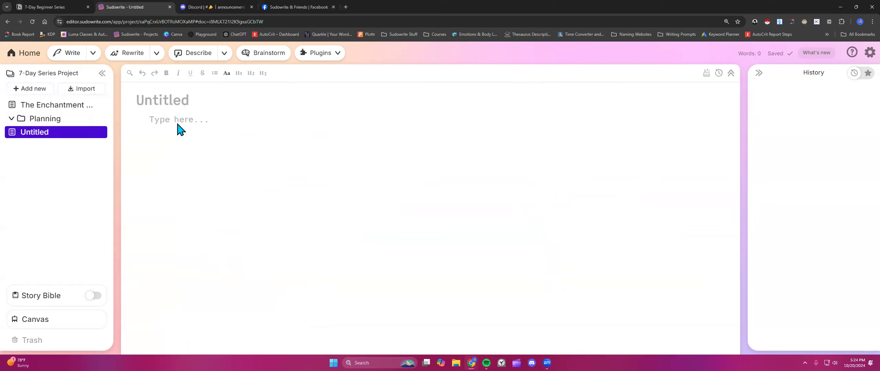
pyautogui.click(339, 55)
pyautogui.moveTo(375, 76); pyautogui.dragTo(378, 294)
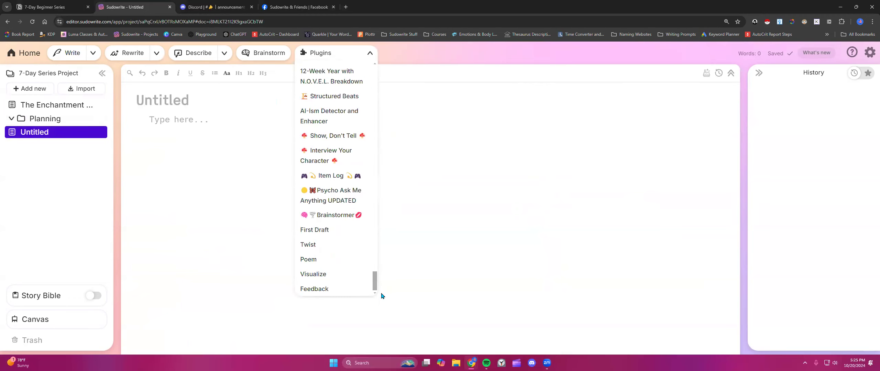
pyautogui.click(332, 233)
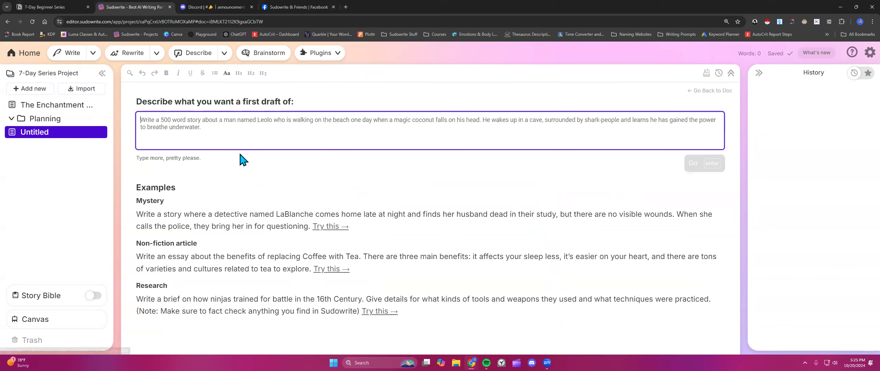
# Switch to the 7-Day Beginner Series page in Notion and read the First Draft Prompt section down to its subplot ideas
pyautogui.click(61, 8)
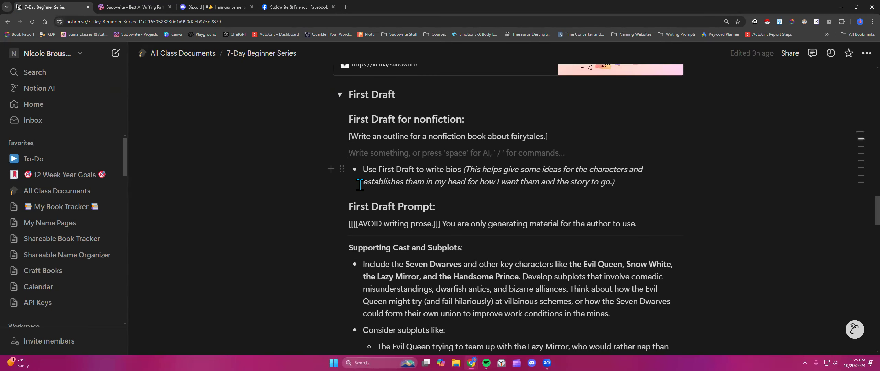
pyautogui.scroll(-1, 360, 185)
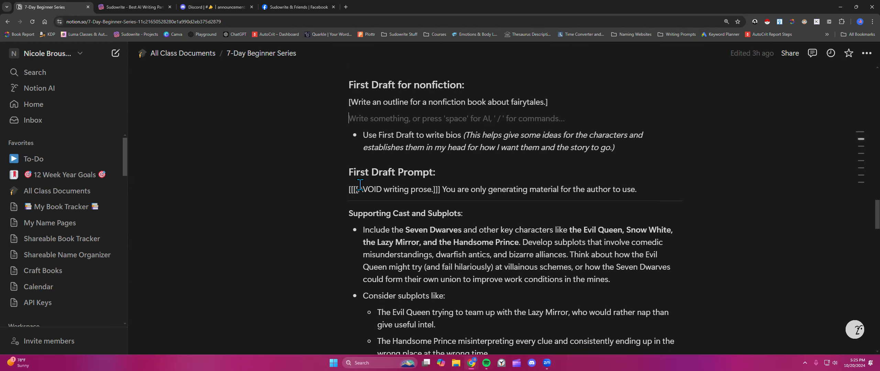
pyautogui.scroll(-1, 360, 185)
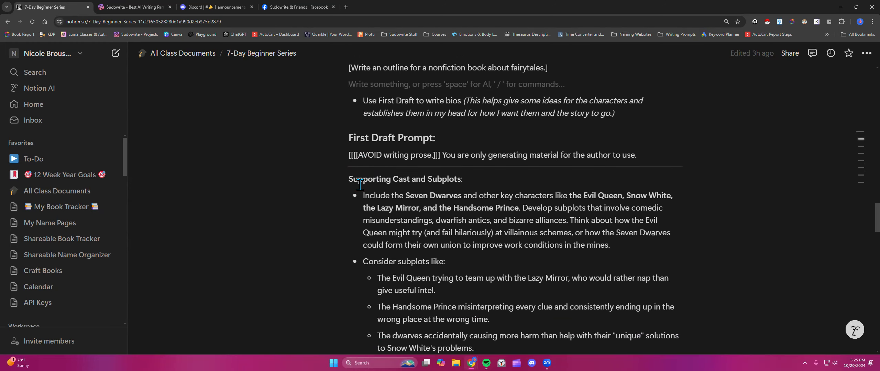
pyautogui.scroll(-1, 360, 185)
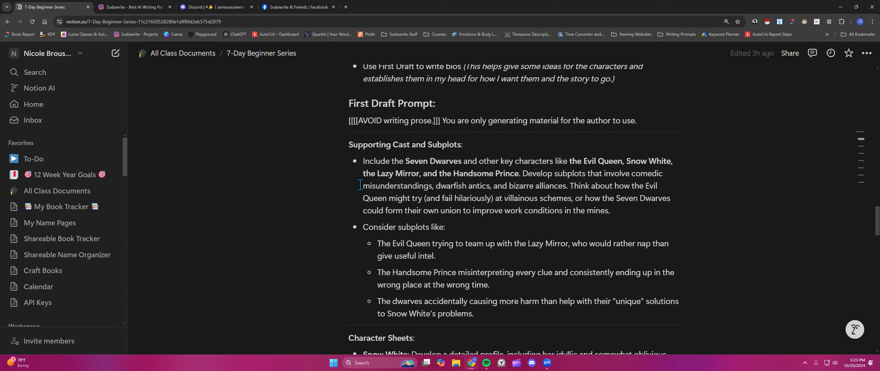
pyautogui.scroll(1, 360, 185)
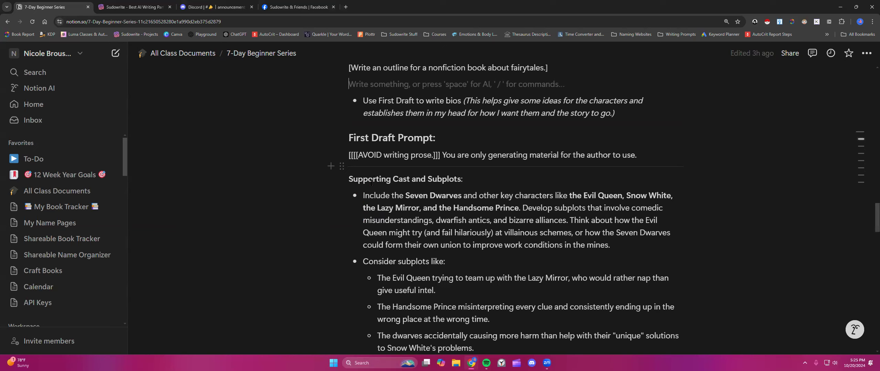
pyautogui.scroll(-2, 372, 182)
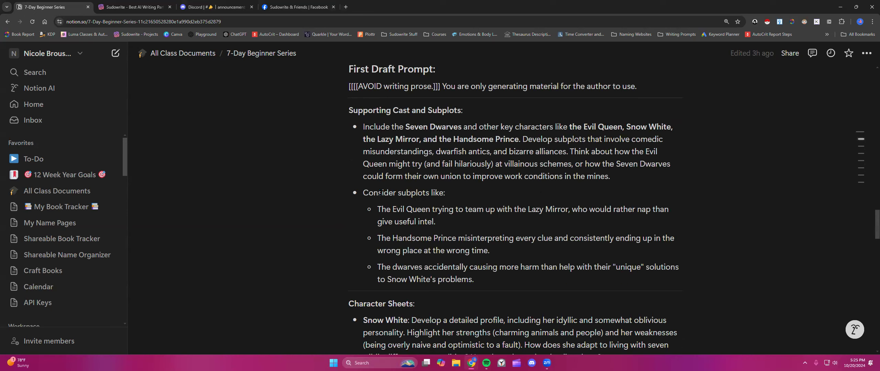
# Highlight the opening "AVOID writing prose" instruction of the First Draft Prompt
pyautogui.moveTo(349, 86); pyautogui.dragTo(363, 100)
pyautogui.moveTo(349, 156); pyautogui.dragTo(629, 161)
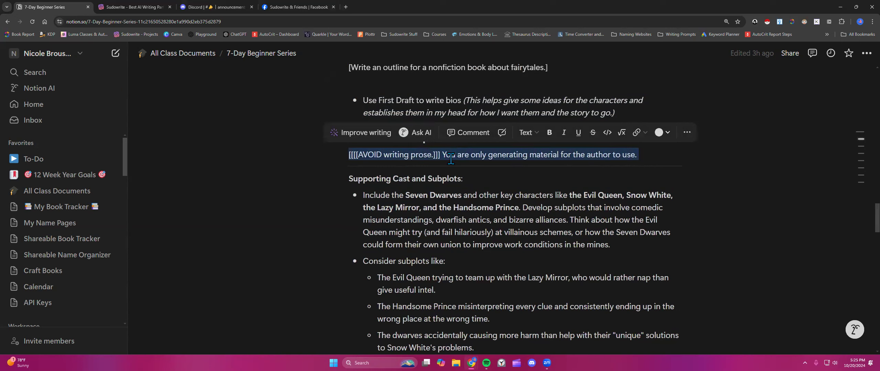
pyautogui.click(451, 159)
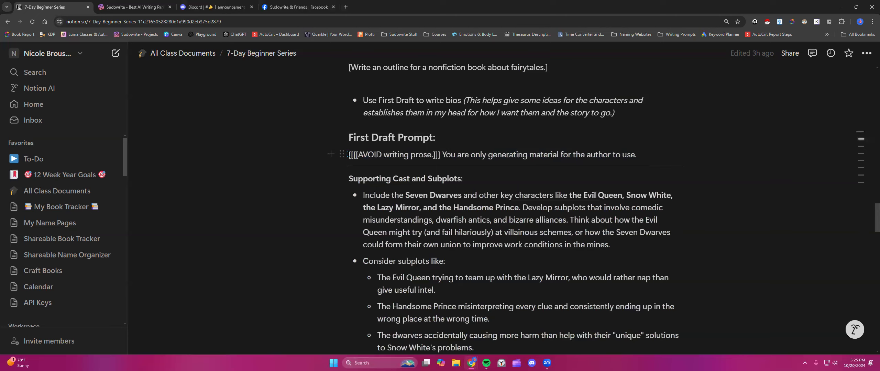
pyautogui.moveTo(349, 154); pyautogui.dragTo(477, 156)
pyautogui.click(353, 155)
# Select the whole First Draft Prompt through its closing "AVOID writing prose" line, count its words with Word Counter Plus, and clear the selection
pyautogui.moveTo(349, 155); pyautogui.dragTo(648, 213)
pyautogui.scroll(-10, 398, 171)
pyautogui.scroll(-9, 399, 171)
pyautogui.scroll(-4, 399, 171)
pyautogui.rightClick(555, 170)
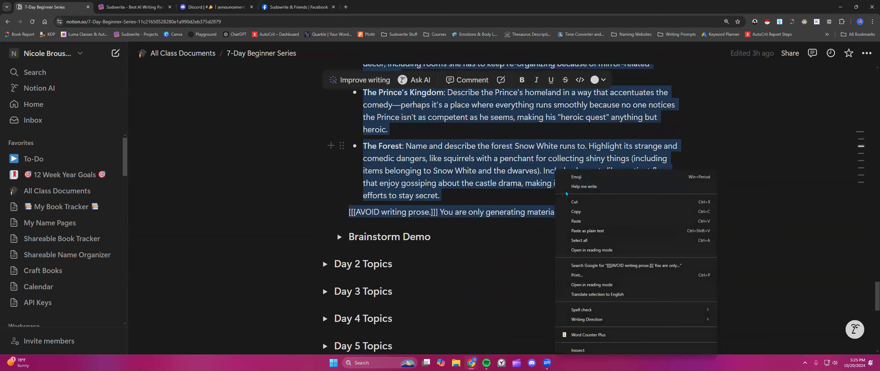
pyautogui.click(588, 336)
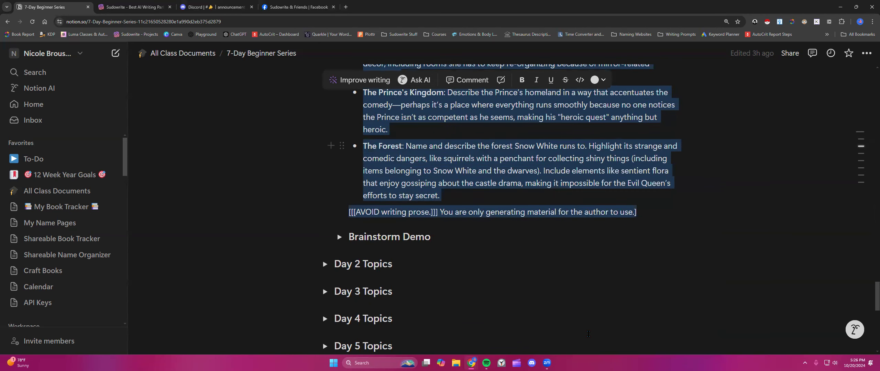
pyautogui.click(499, 198)
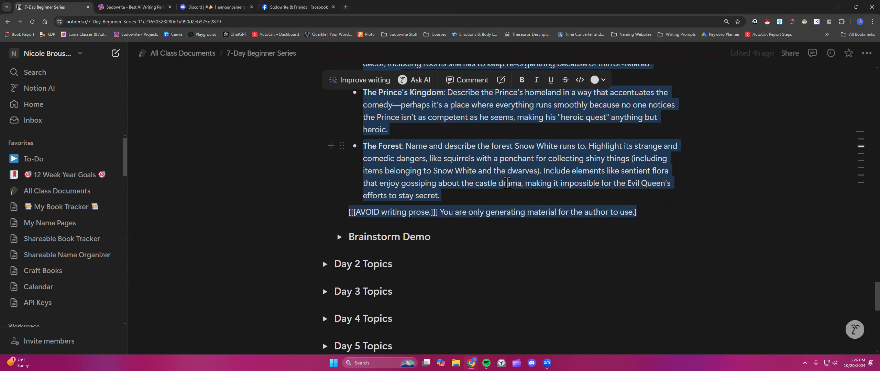
pyautogui.click(508, 200)
# Read through the First Draft Prompt's subplots, character sheets and World Building sections down to its closing "AVOID writing prose" line
pyautogui.scroll(2, 508, 201)
pyautogui.scroll(18, 507, 201)
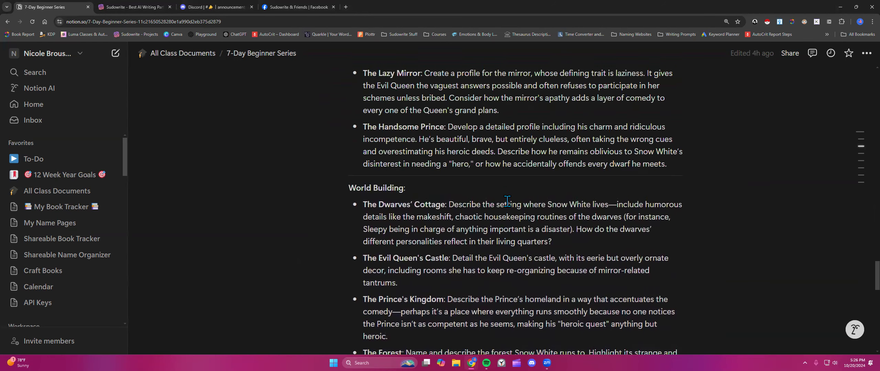
pyautogui.scroll(5, 508, 201)
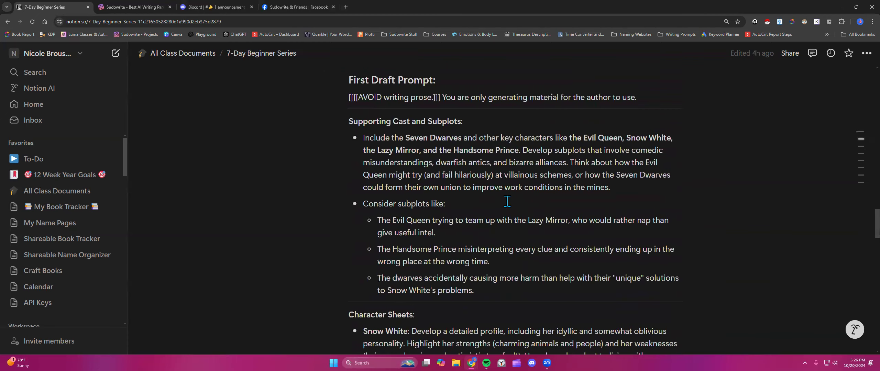
pyautogui.scroll(-3, 435, 144)
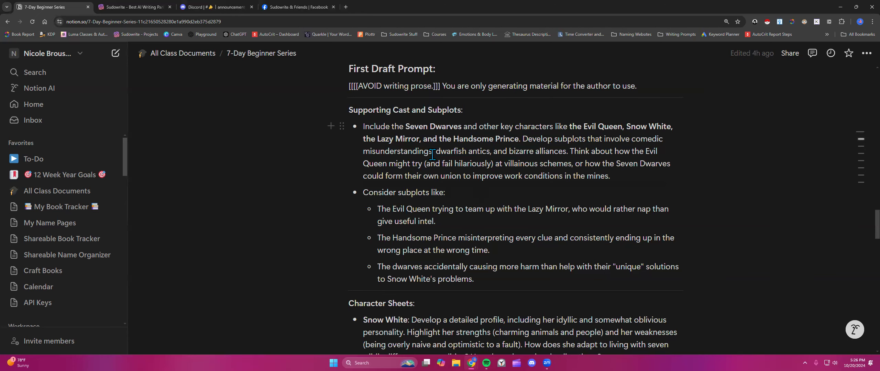
pyautogui.scroll(-1, 433, 155)
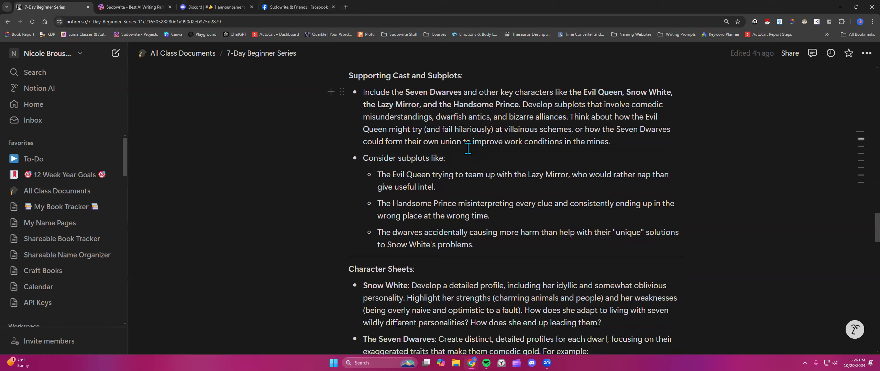
pyautogui.scroll(-2, 468, 151)
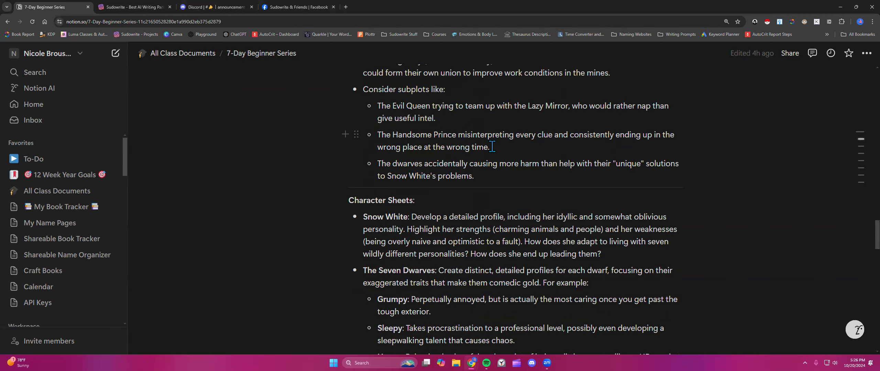
pyautogui.scroll(-3, 492, 146)
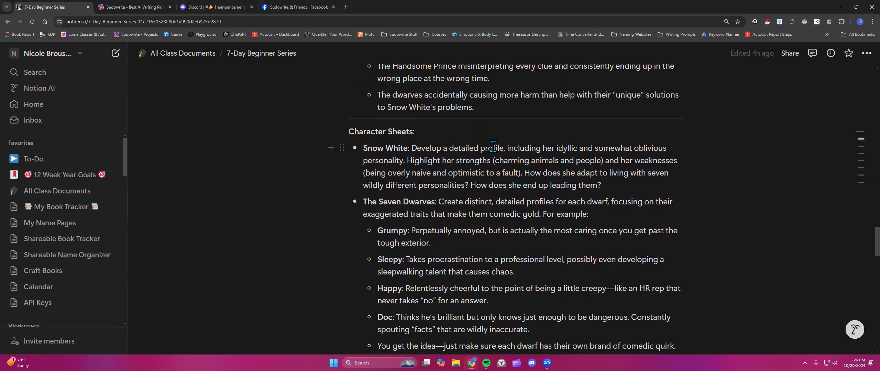
pyautogui.scroll(-2, 470, 136)
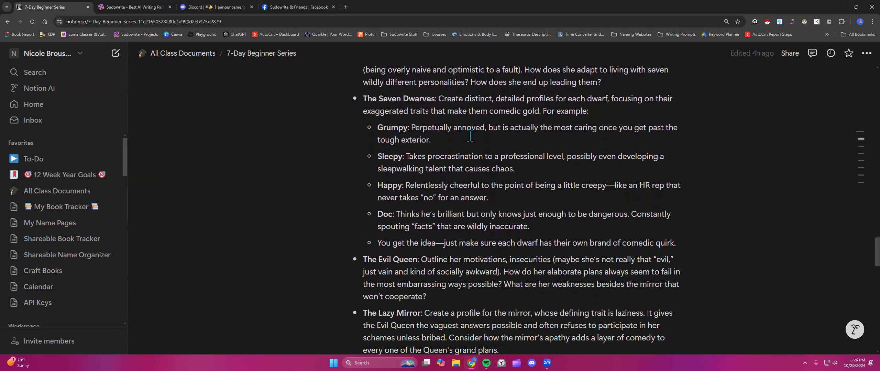
pyautogui.scroll(-6, 470, 136)
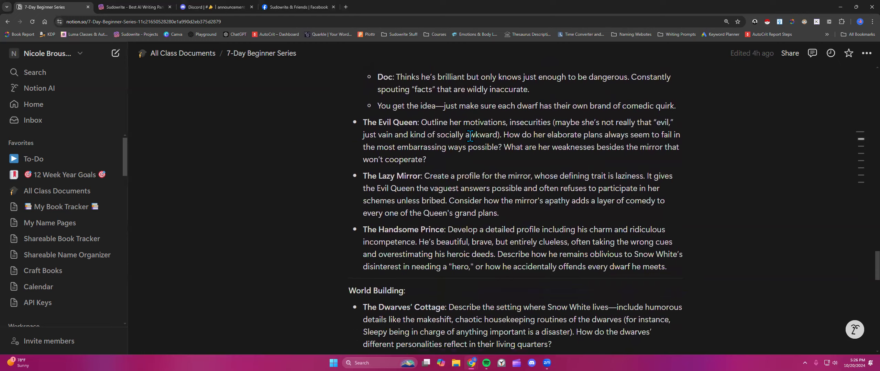
pyautogui.scroll(-6, 470, 136)
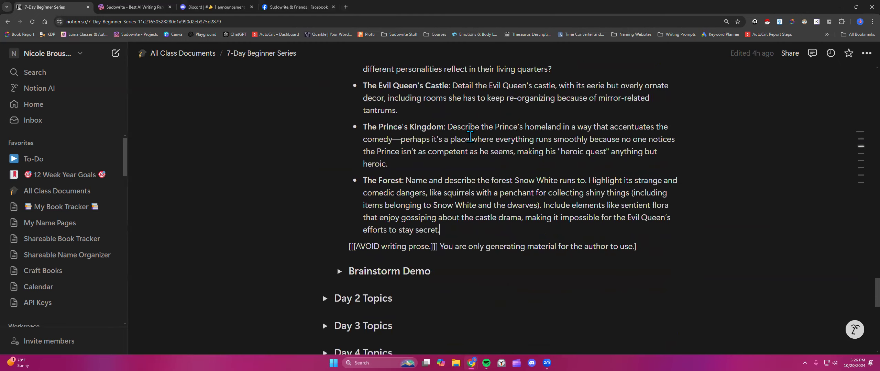
# Switch to Sudowrite, paste the copied Snow White prompt into the First Draft description and generate the draft
pyautogui.click(148, 10)
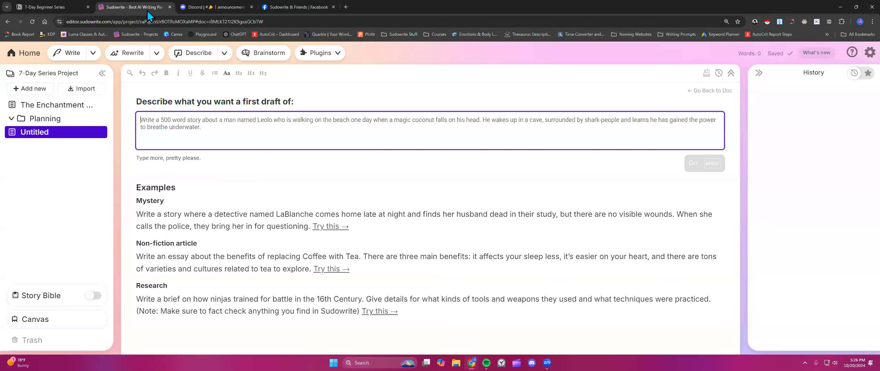
pyautogui.rightClick(189, 121)
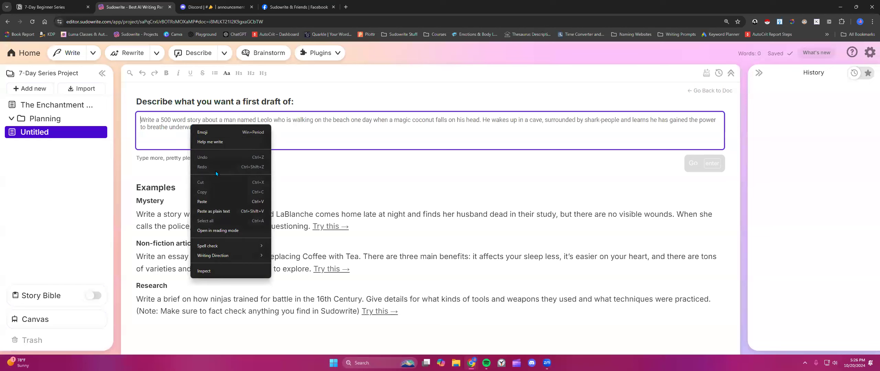
pyautogui.click(221, 200)
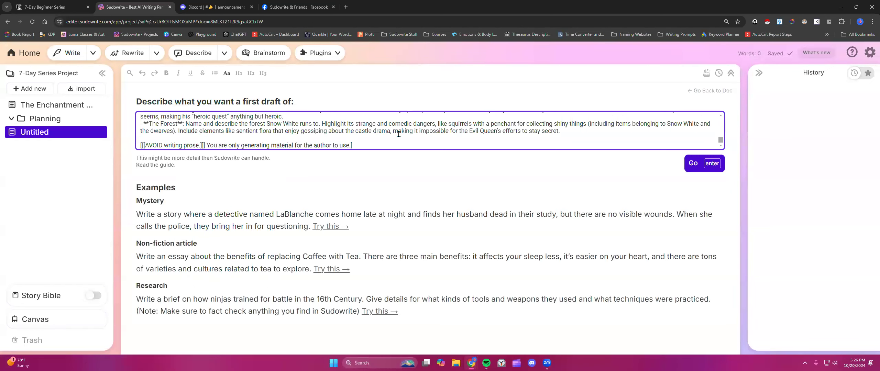
pyautogui.click(703, 167)
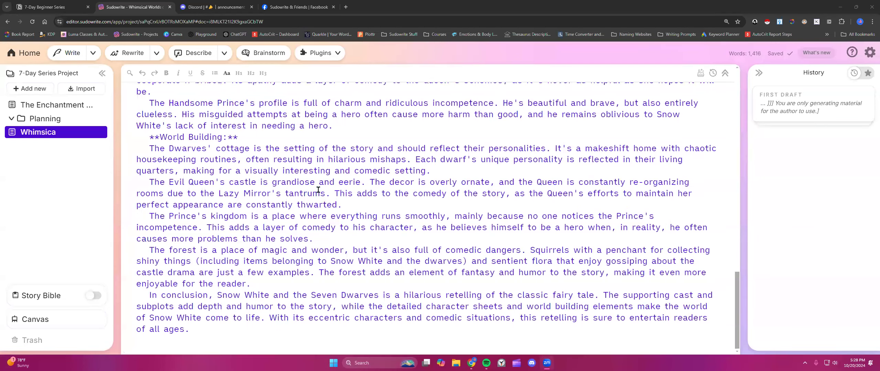
# Add a blank line before the Supporting Cast and Subplots heading and another before the first Grumpy paragraph of the draft
pyautogui.scroll(1, 318, 189)
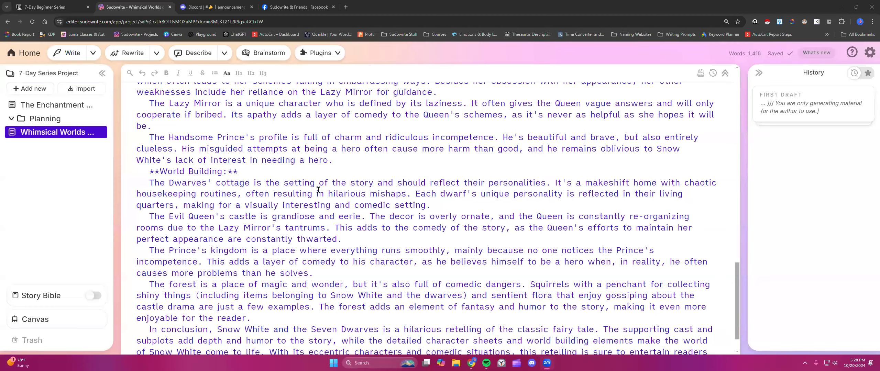
pyautogui.scroll(3, 318, 189)
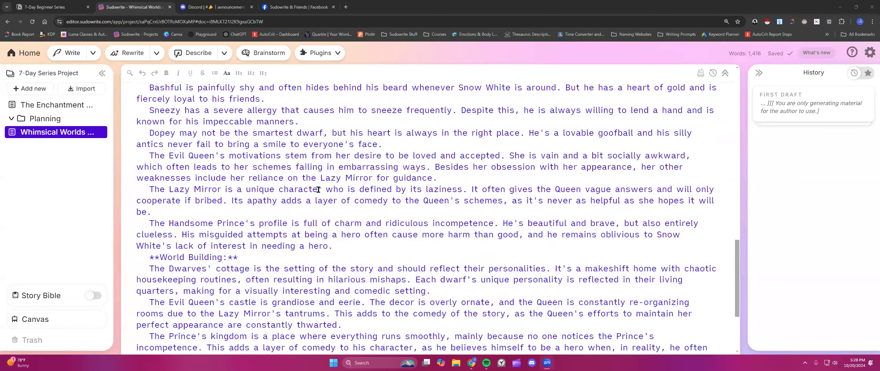
pyautogui.scroll(10, 318, 189)
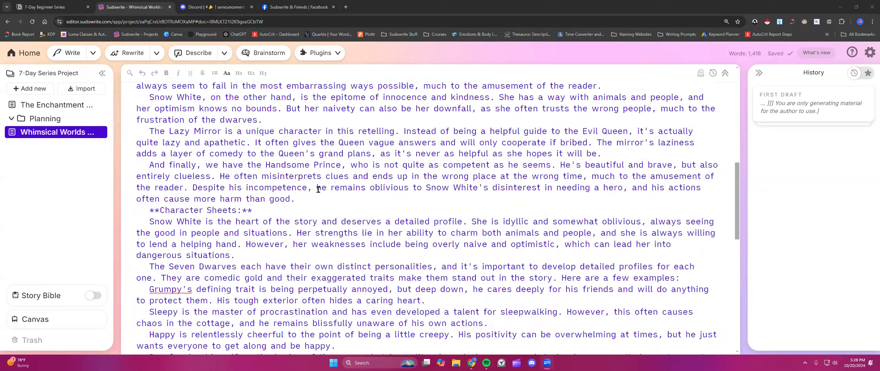
pyautogui.scroll(-2, 318, 190)
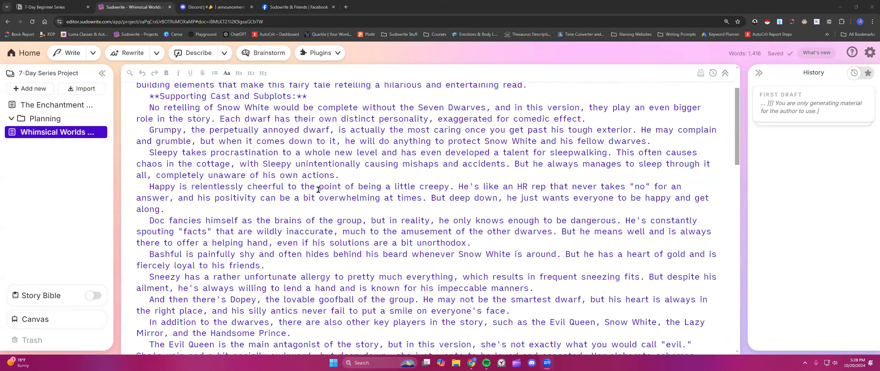
pyautogui.scroll(3, 318, 190)
pyautogui.click(538, 152)
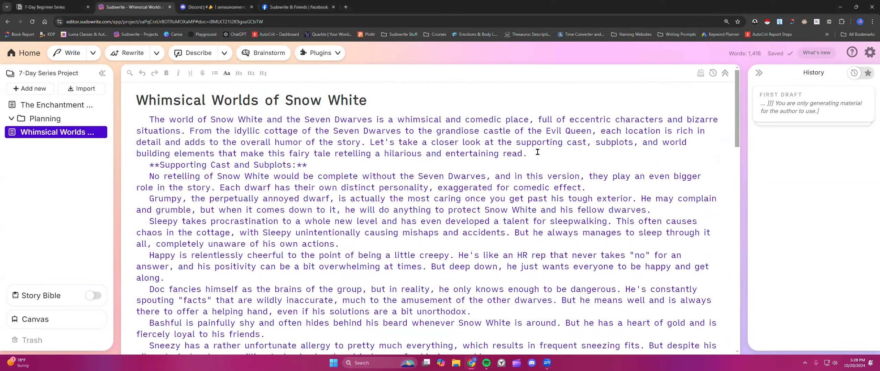
pyautogui.press('Return')
pyautogui.scroll(-2, 382, 207)
pyautogui.scroll(2, 382, 208)
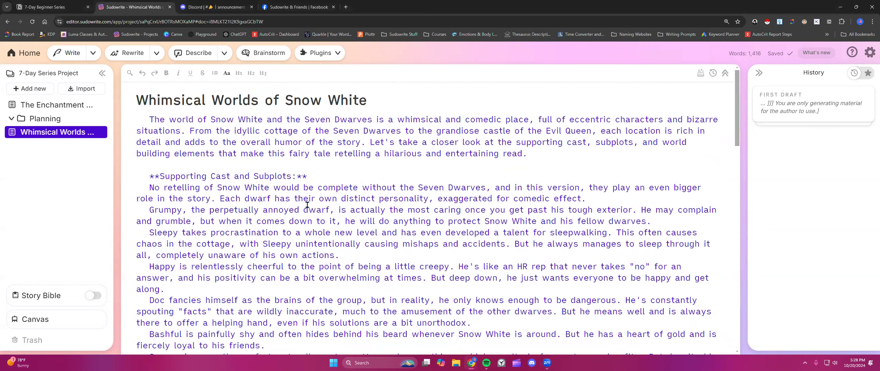
pyautogui.click(592, 198)
pyautogui.press('Return')
# Insert a blank line after the Happy paragraph and after the Dopey paragraph in the Supporting Cast and Subplots section
pyautogui.scroll(-2, 421, 203)
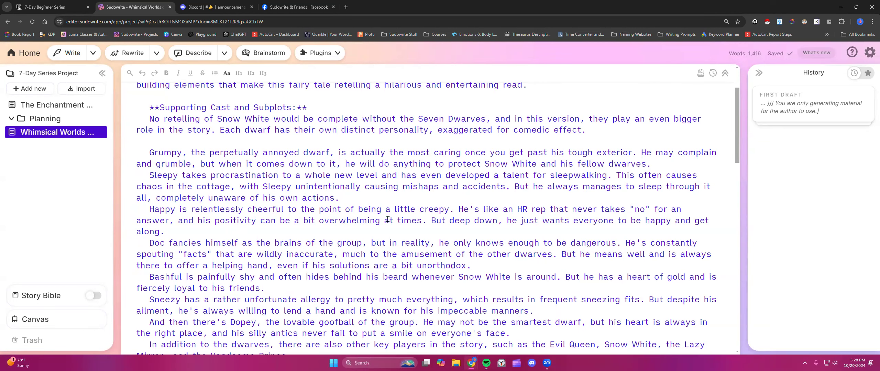
pyautogui.click(234, 232)
pyautogui.press('Return')
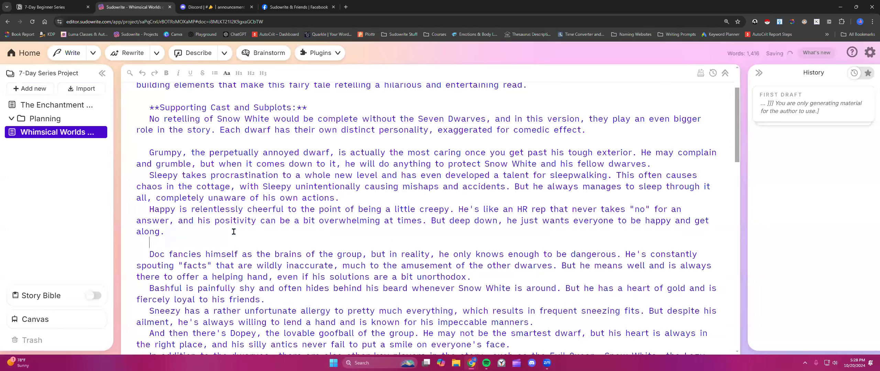
pyautogui.scroll(-3, 233, 231)
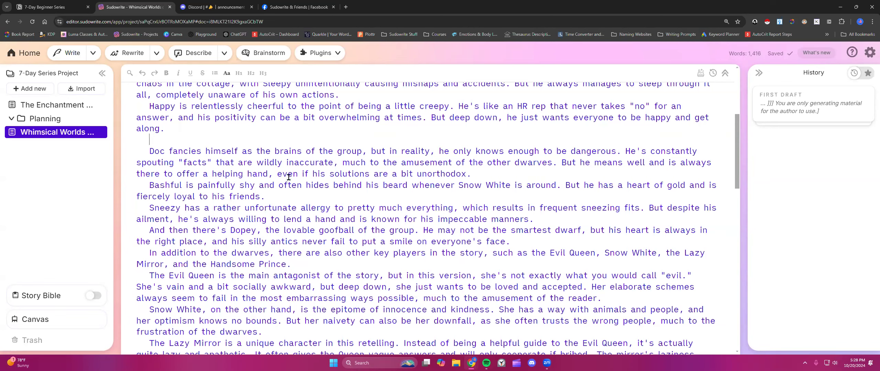
pyautogui.scroll(-2, 289, 178)
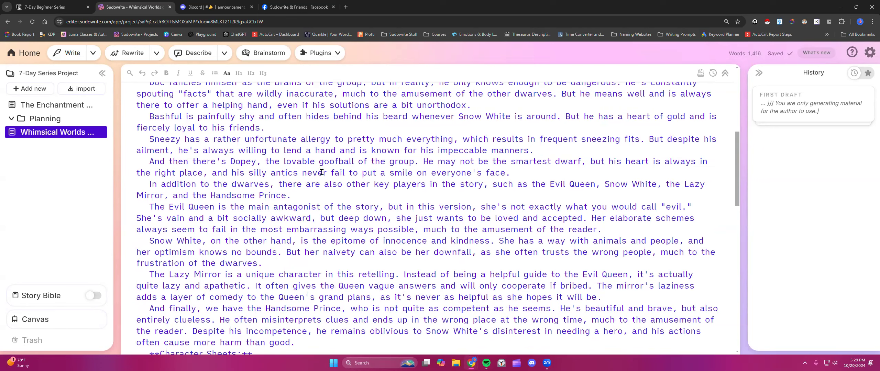
pyautogui.click(522, 172)
pyautogui.press('Return')
# Insert two blank lines between the Handsome Prince paragraph and the Character Sheets heading
pyautogui.scroll(-2, 261, 229)
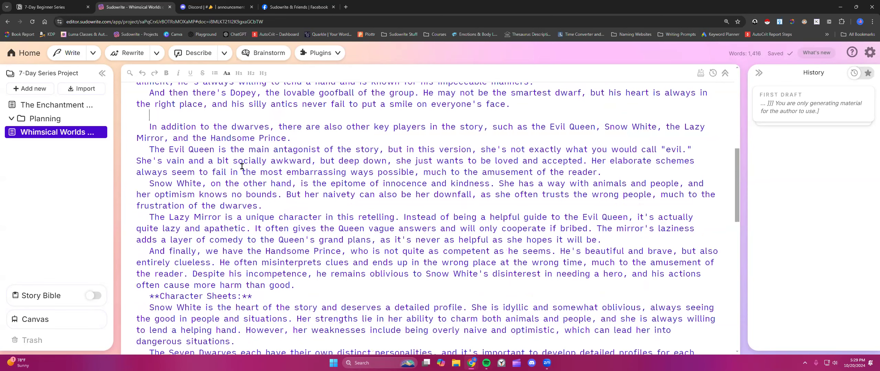
pyautogui.scroll(-1, 184, 181)
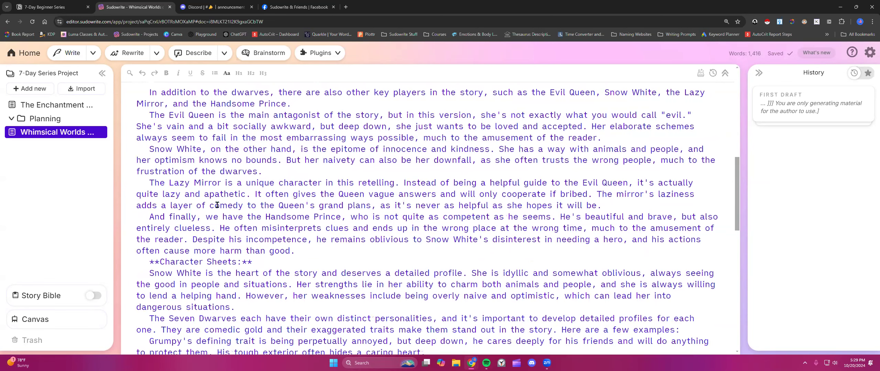
pyautogui.scroll(-2, 216, 205)
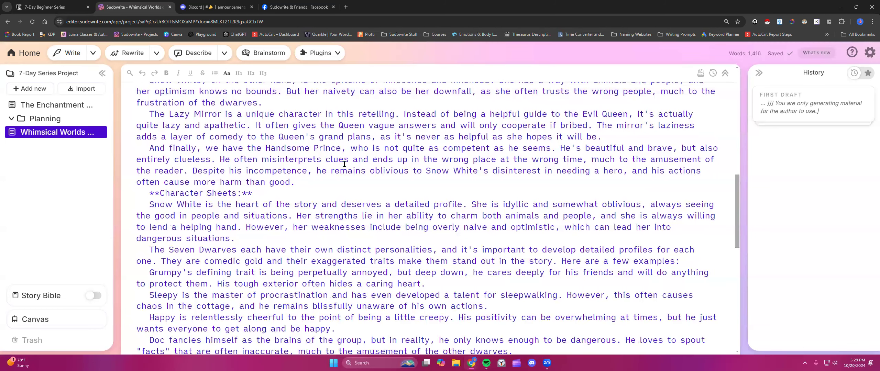
pyautogui.click(308, 180)
pyautogui.press('Return')
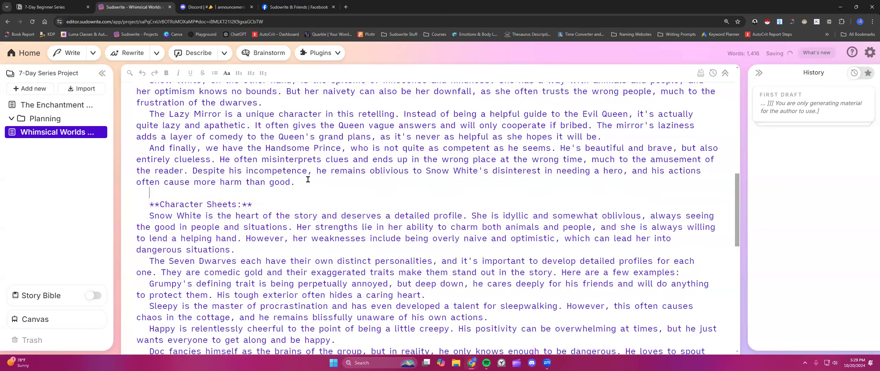
pyautogui.press('Return')
pyautogui.scroll(-2, 308, 180)
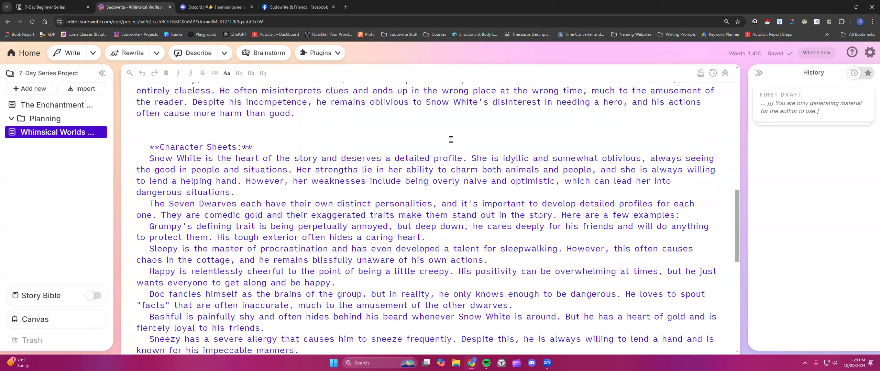
# Switch to the Notion page, copy the nonfiction prompt "[Write an outline for a nonfiction book about fairytales.]" and clear the selection
pyautogui.click(51, 7)
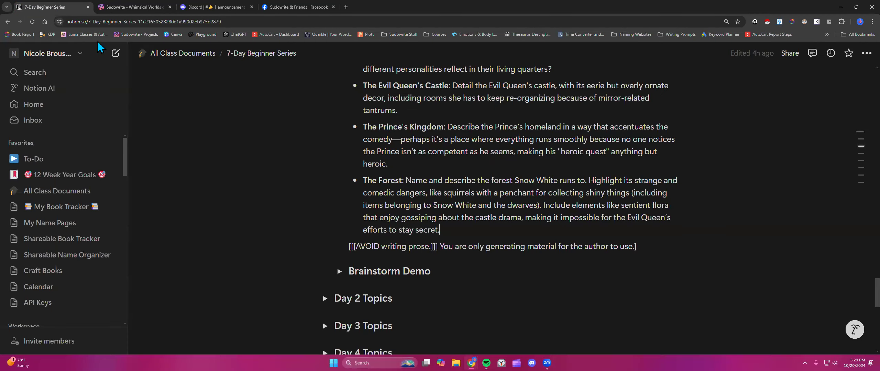
pyautogui.scroll(1, 478, 186)
pyautogui.scroll(20, 479, 186)
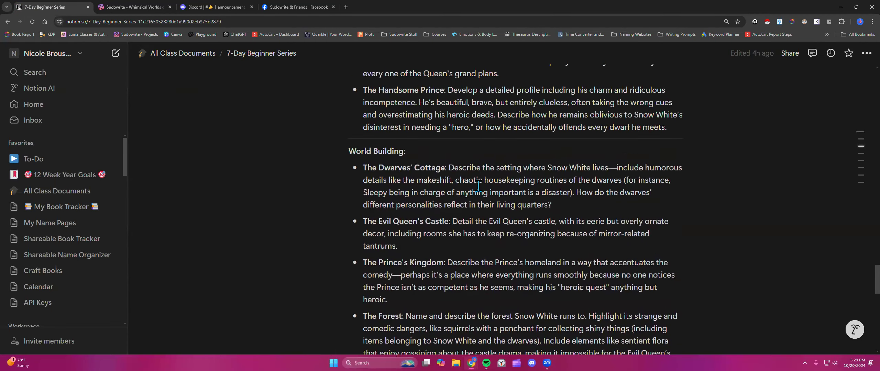
pyautogui.scroll(10, 479, 186)
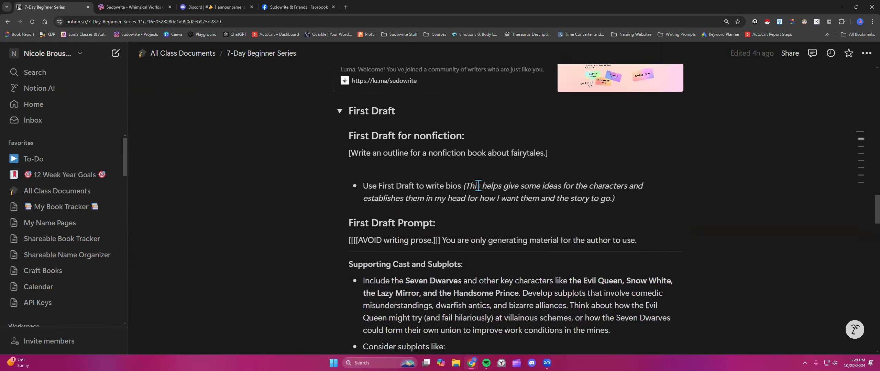
pyautogui.scroll(-4, 479, 186)
pyautogui.scroll(-1, 479, 186)
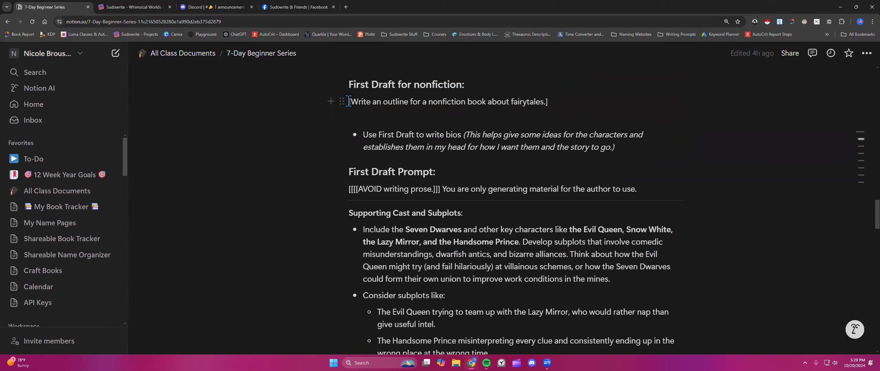
pyautogui.moveTo(349, 101); pyautogui.dragTo(526, 102)
pyautogui.rightClick(526, 102)
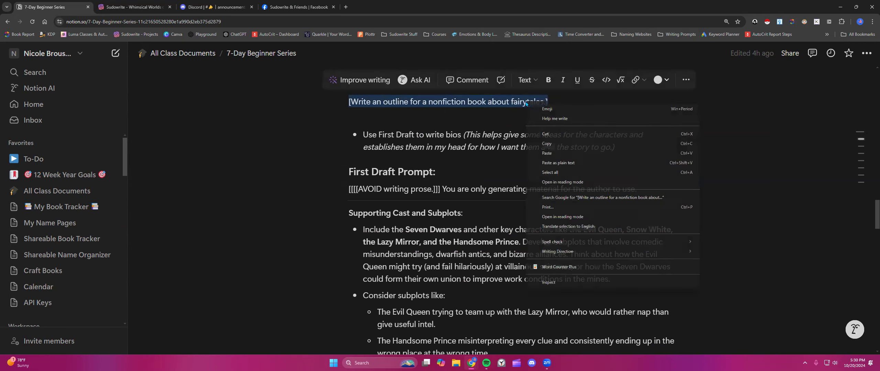
pyautogui.click(552, 144)
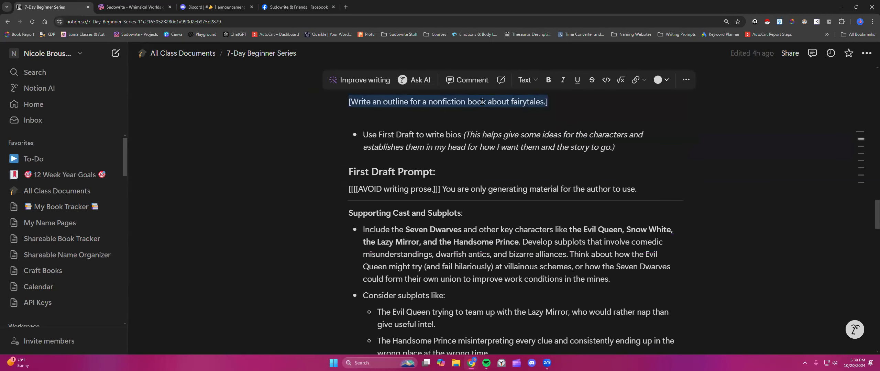
pyautogui.click(449, 135)
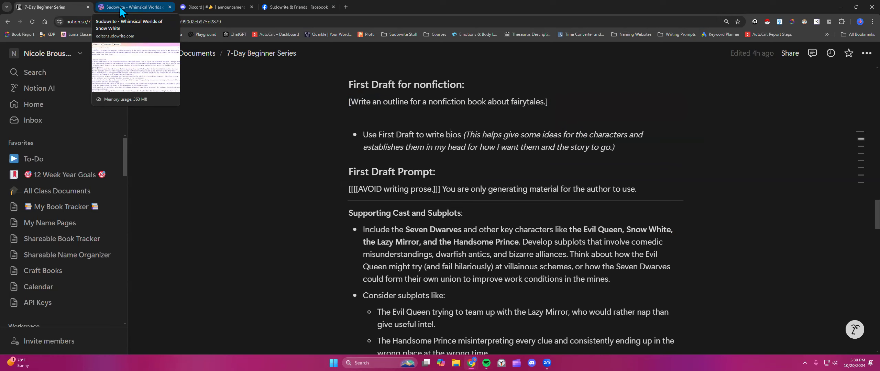
# Switch to the Sudowrite draft and review the Character Sheets section of Whimsical Worlds of Snow White
pyautogui.click(121, 8)
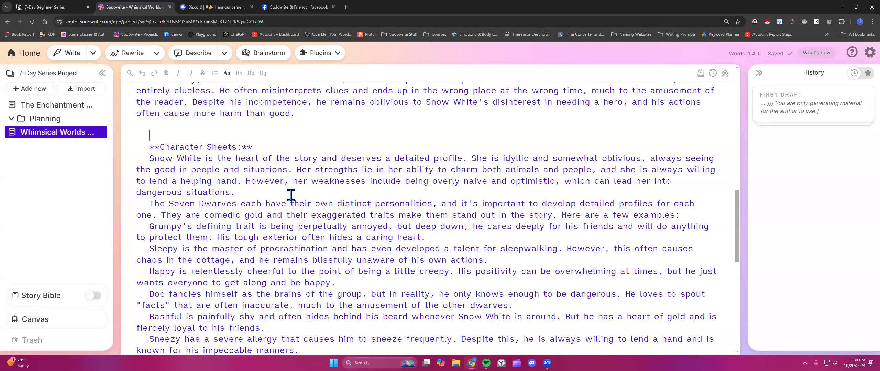
pyautogui.scroll(-3, 290, 195)
pyautogui.scroll(-1, 290, 195)
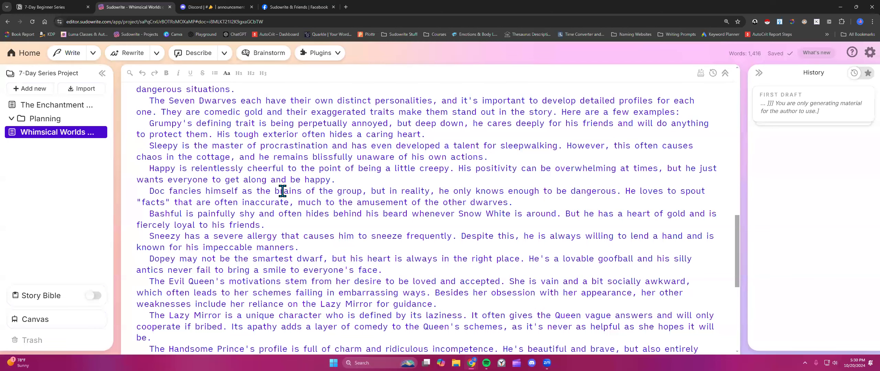
# Switch to Notion, look through the All Class Documents list and reopen the 7-Day Beginner Series page
pyautogui.click(70, 5)
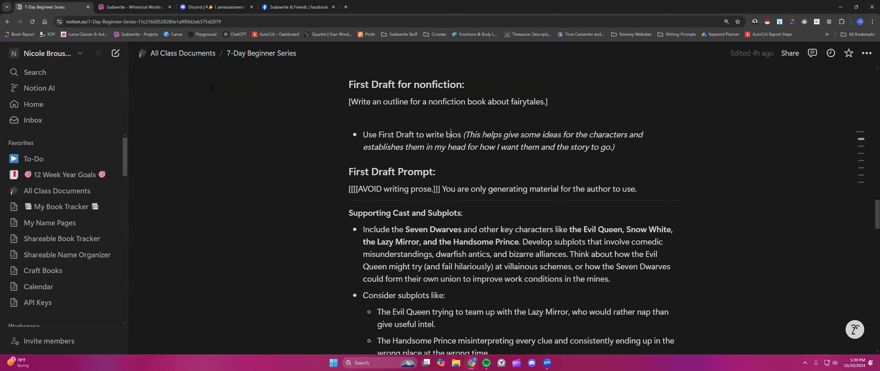
pyautogui.click(151, 53)
pyautogui.scroll(-5, 316, 207)
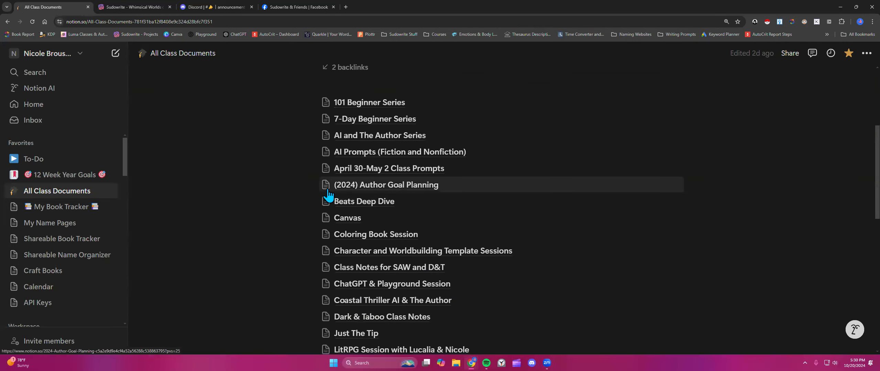
pyautogui.scroll(-7, 286, 199)
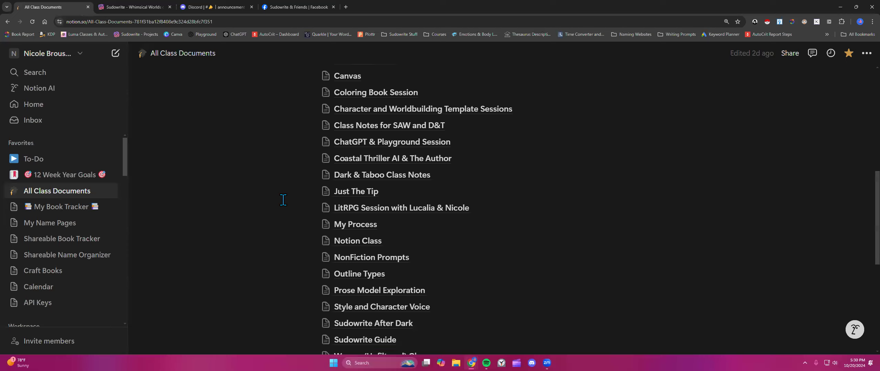
pyautogui.scroll(-1, 284, 200)
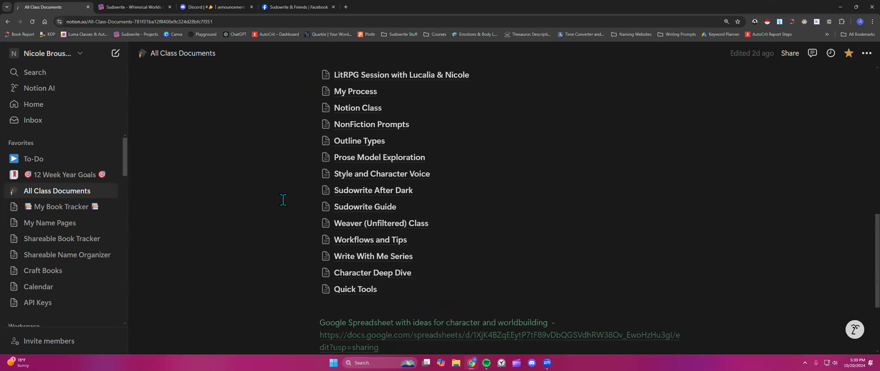
pyautogui.scroll(9, 284, 200)
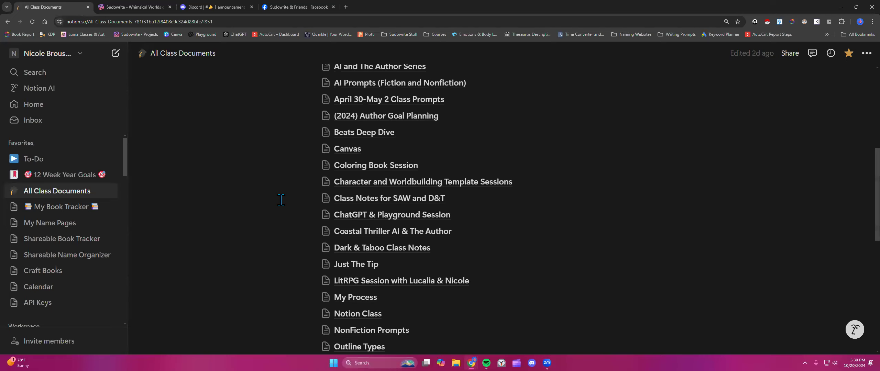
pyautogui.scroll(2, 282, 200)
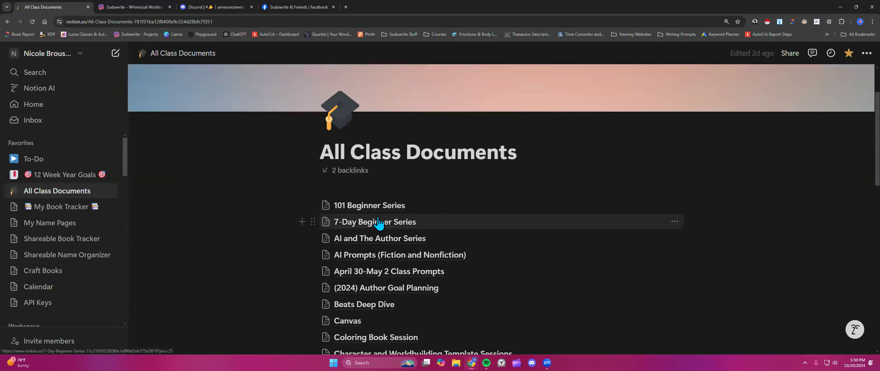
pyautogui.click(372, 221)
pyautogui.scroll(-2, 285, 162)
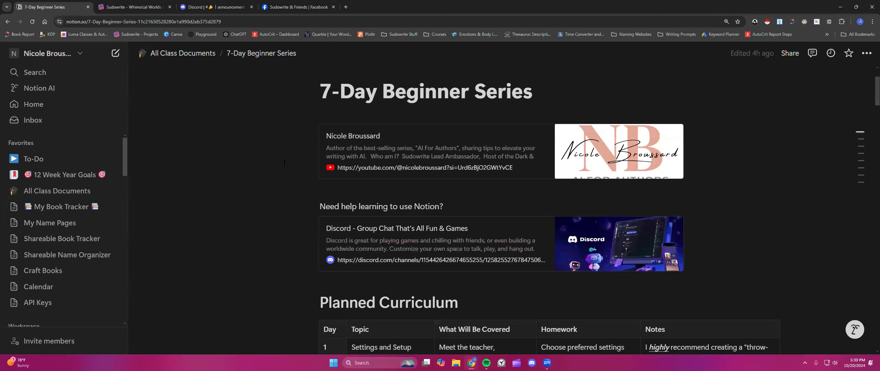
# Switch to Sudowrite and insert a blank line between the Handsome Prince profile and the World Building heading
pyautogui.click(121, 7)
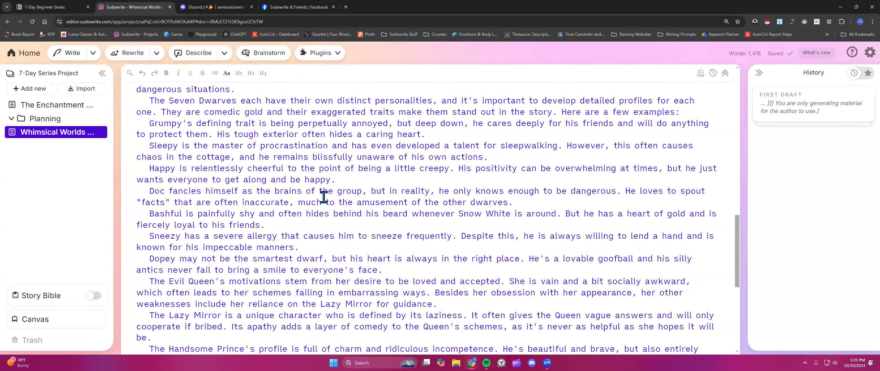
pyautogui.scroll(-6, 332, 197)
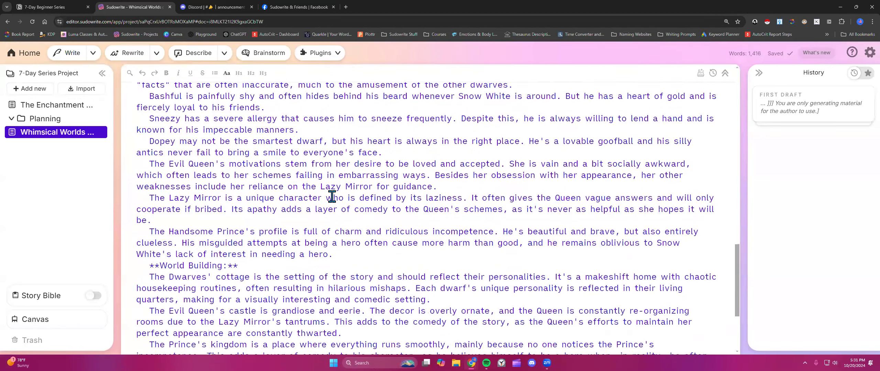
pyautogui.click(337, 166)
pyautogui.press('Return')
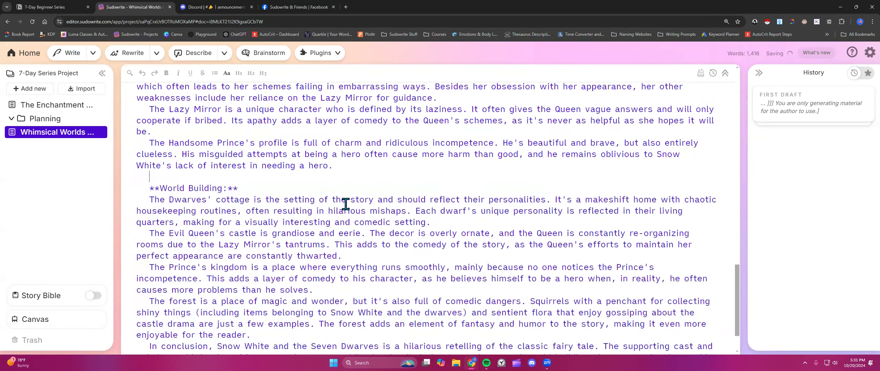
pyautogui.scroll(-2, 345, 205)
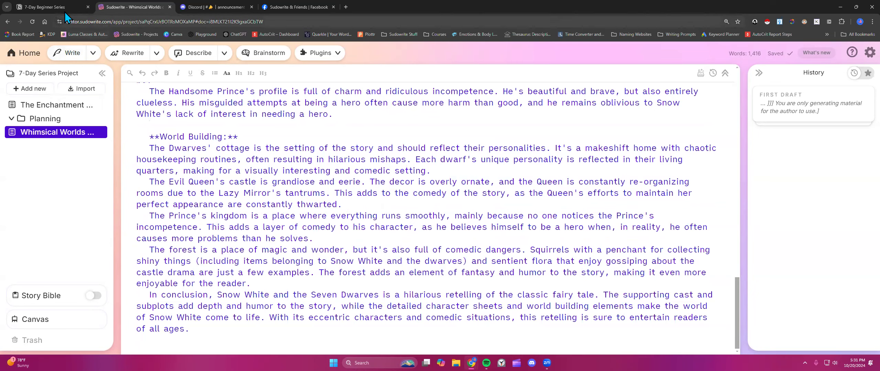
# Switch to the Notion page and review the First Draft prompt's Supporting Cast and Subplots section
pyautogui.moveTo(64, 10)
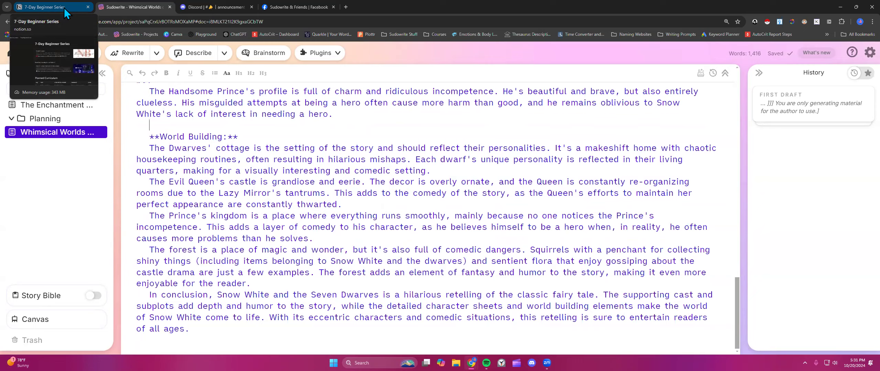
pyautogui.click(65, 10)
pyautogui.scroll(-15, 294, 204)
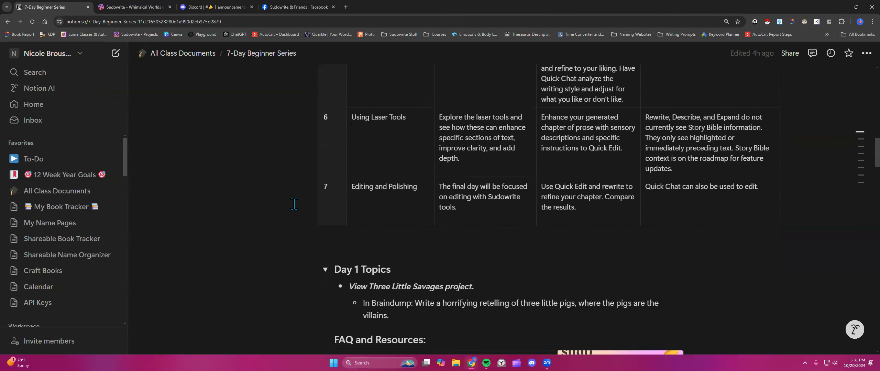
pyautogui.scroll(-17, 295, 204)
pyautogui.scroll(-6, 294, 204)
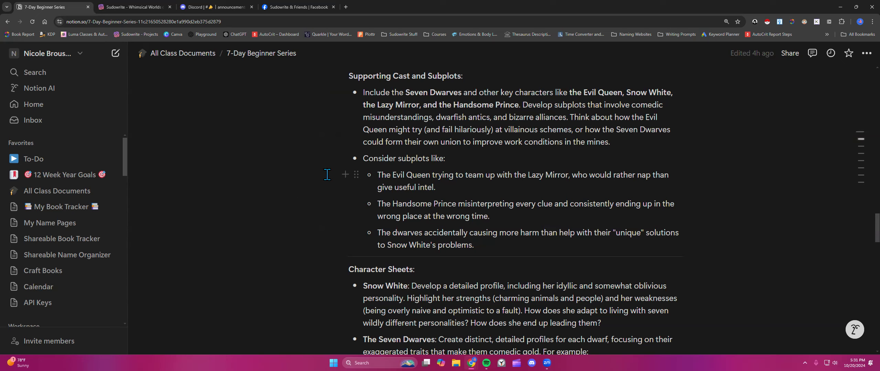
pyautogui.scroll(1, 446, 149)
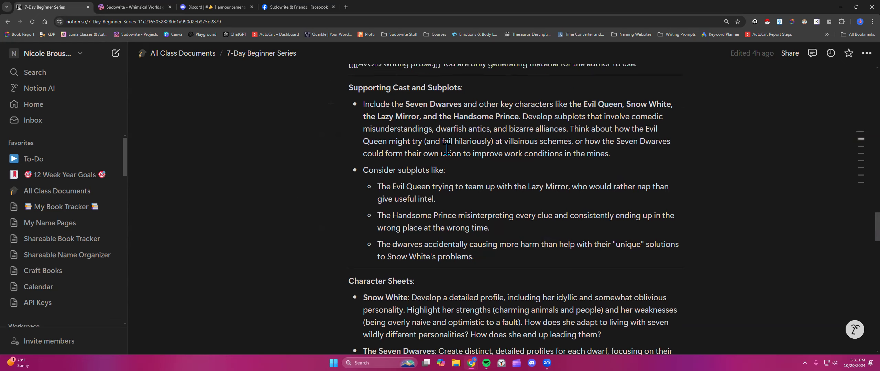
# Go back to All Class Documents and open the Workflows and Tips page to examine its resource links
pyautogui.click(179, 55)
pyautogui.scroll(-4, 281, 208)
pyautogui.scroll(-5, 281, 207)
pyautogui.click(409, 207)
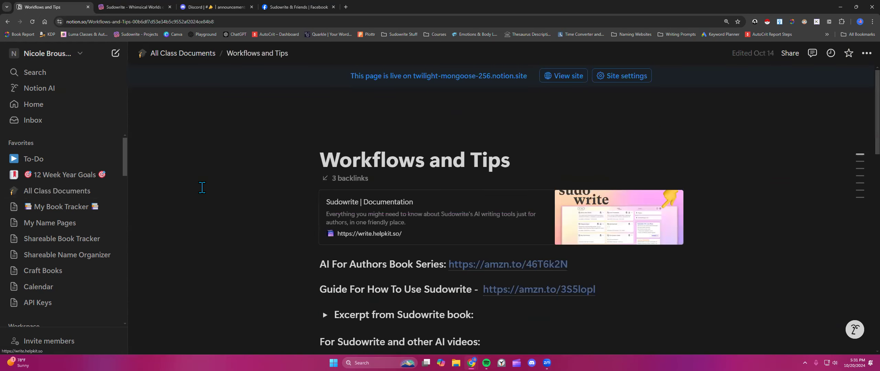
pyautogui.scroll(-3, 249, 186)
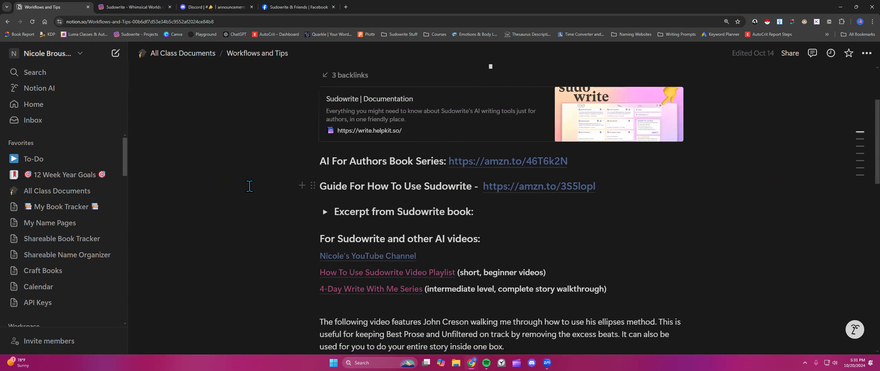
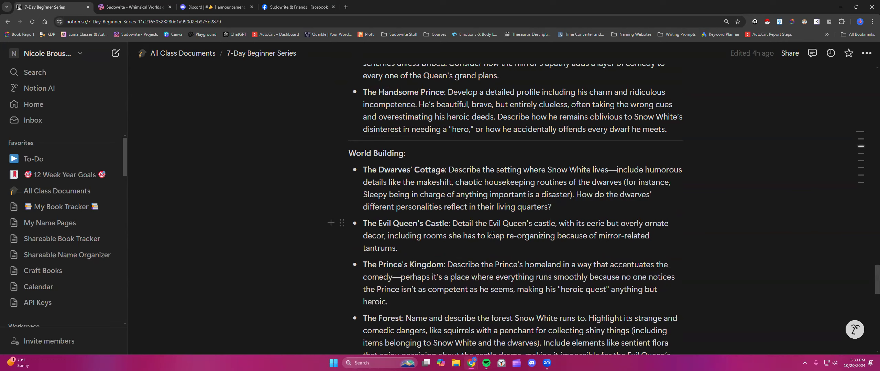
# On the 7-Day Beginner Series page, start a line "[Use this format:" below the nonfiction outline prompt
pyautogui.scroll(15, 492, 235)
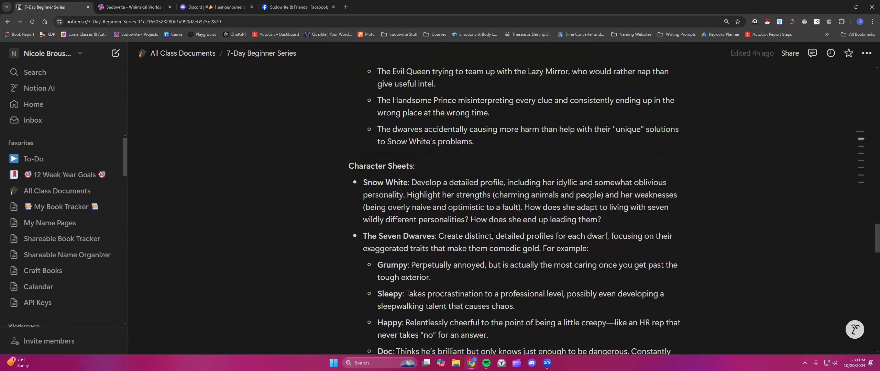
pyautogui.scroll(5, 492, 234)
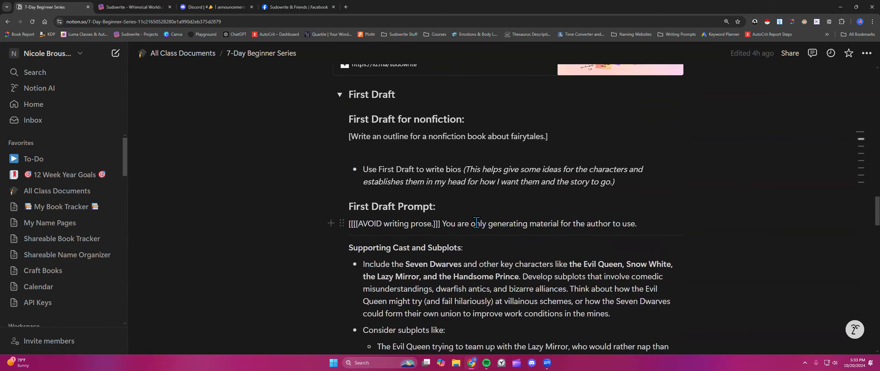
pyautogui.click(553, 144)
pyautogui.click(543, 150)
pyautogui.write('[')
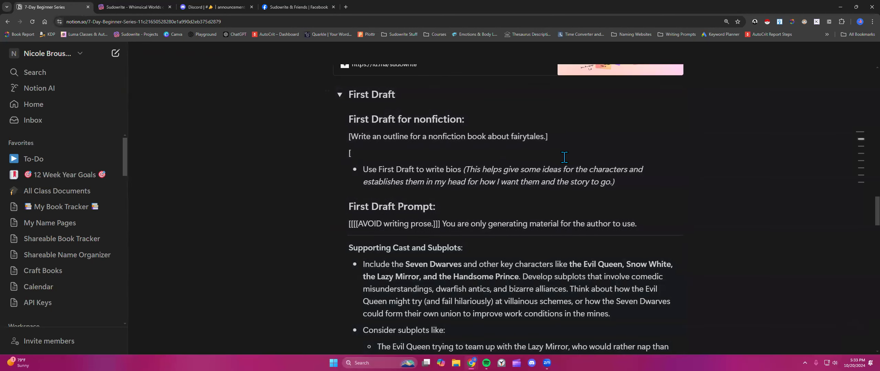
pyautogui.write('Use this')
pyautogui.write(' format')
pyautogui.write(': ')
pyautogui.write('Char')
pyautogui.press('BackSpace')
pyautogui.press('BackSpace')
pyautogui.press('BackSpace')
pyautogui.press('BackSpace')
# Add the lines "Character Name:", "Description" and "Attributes" below "[Use this format:"
pyautogui.press('Return')
pyautogui.write('Character Name')
pyautogui.press('Return')
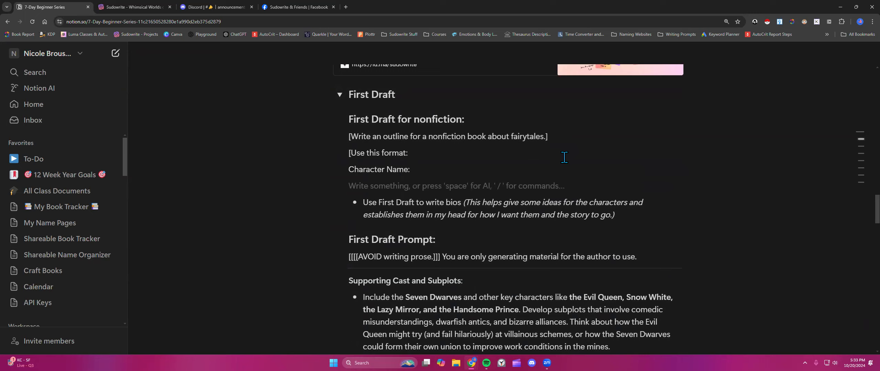
pyautogui.write('Description')
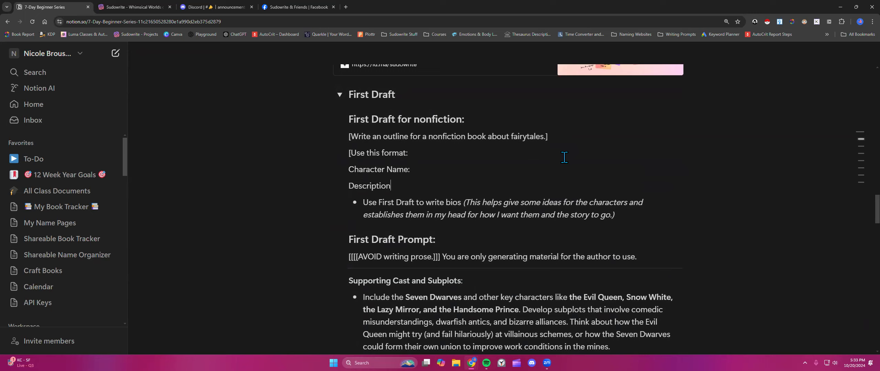
pyautogui.press('Return')
pyautogui.write('Attributes')
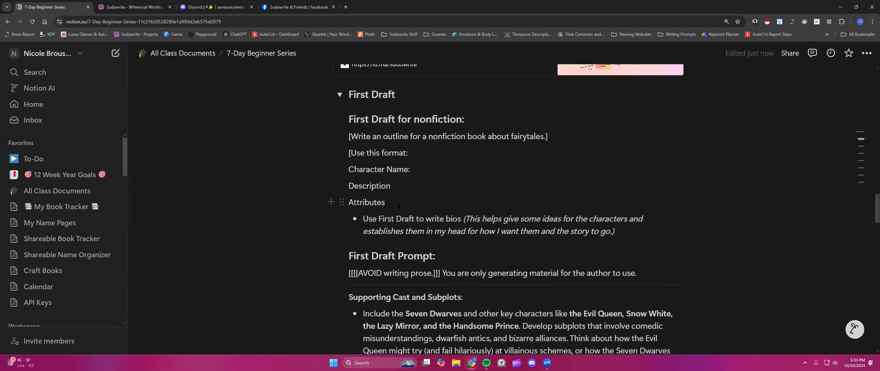
# Delete the example format lines from "[Use this format:" through "Attributes"
pyautogui.moveTo(348, 153); pyautogui.dragTo(396, 202)
pyautogui.press('BackSpace')
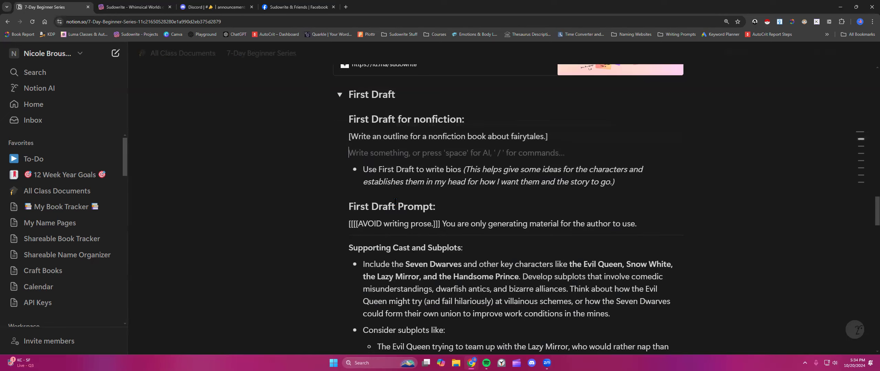
# Switch to the Sudowrite draft, return to its beginning and look through the list of available plugins
pyautogui.click(130, 7)
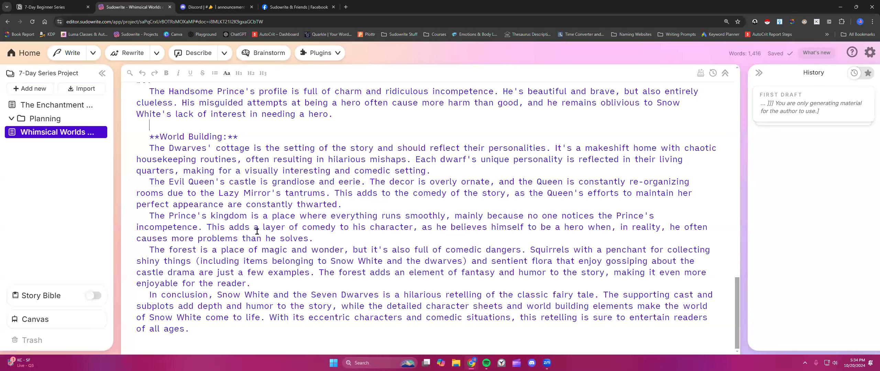
pyautogui.scroll(6, 257, 232)
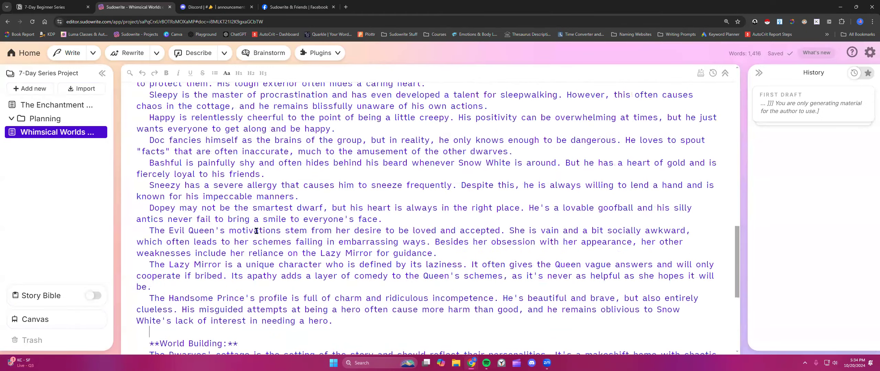
pyautogui.scroll(15, 256, 231)
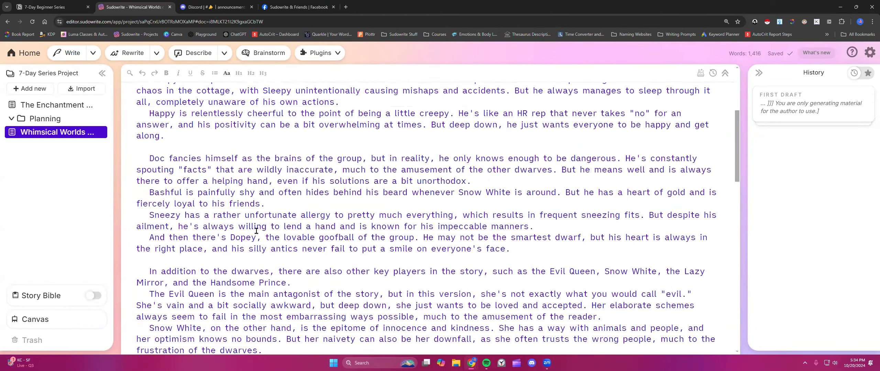
pyautogui.scroll(3, 257, 231)
pyautogui.scroll(2, 324, 190)
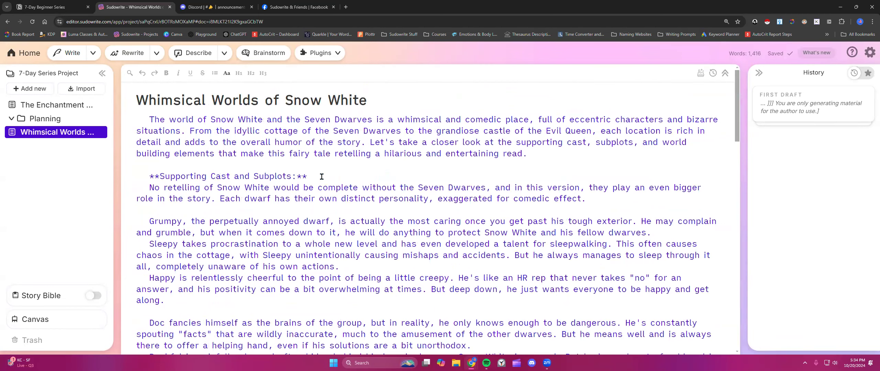
pyautogui.click(341, 55)
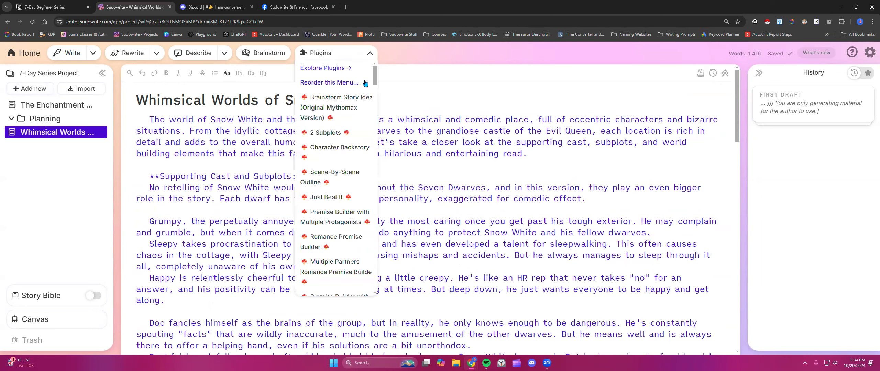
pyautogui.scroll(-20, 318, 241)
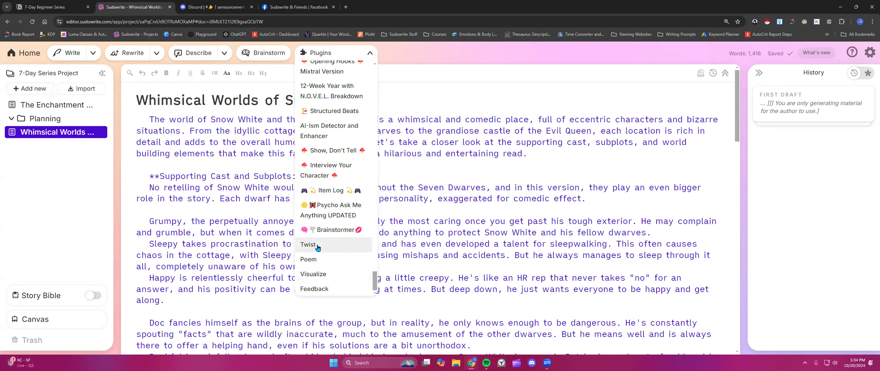
pyautogui.click(220, 186)
# Add a new blank document to the 7-Day Series Project
pyautogui.click(31, 89)
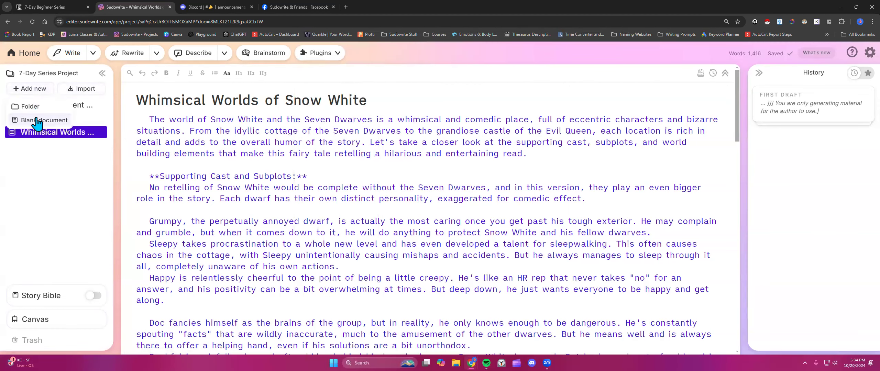
pyautogui.click(37, 121)
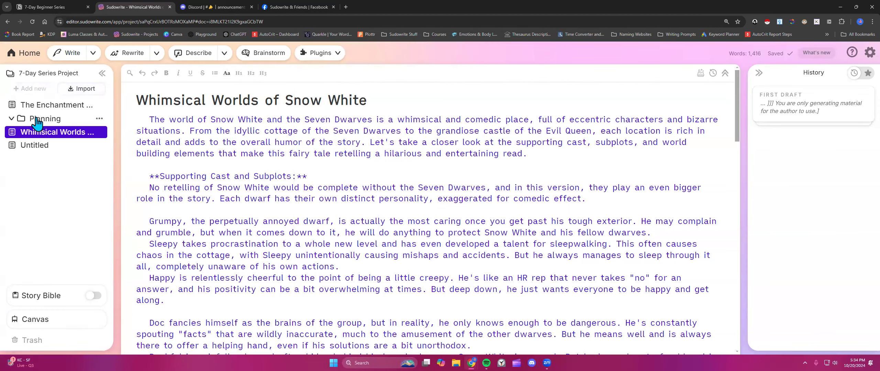
# Look through the list of available plugins for the blank document and close it
pyautogui.click(338, 54)
pyautogui.moveTo(374, 74); pyautogui.dragTo(387, 295)
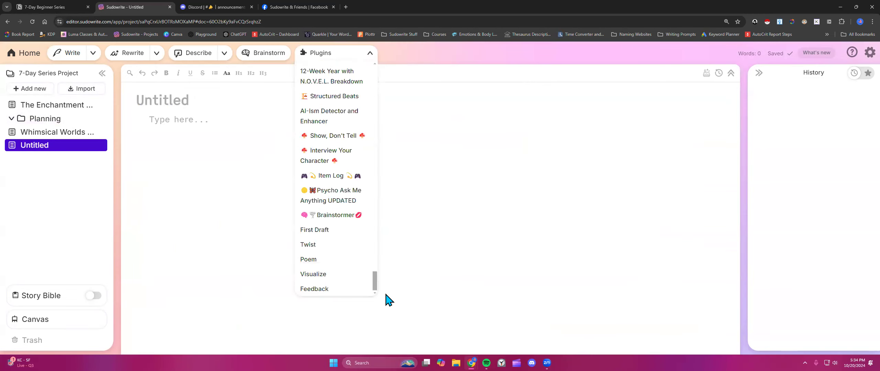
pyautogui.click(198, 169)
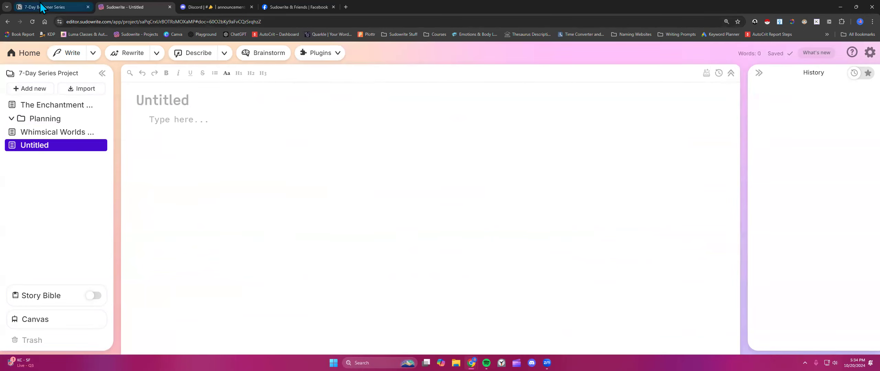
# Switch to the 7-Day Beginner Series notes in Notion, look through the Day 1 material and expand the Day 2 Topics section
pyautogui.click(48, 6)
pyautogui.scroll(-15, 174, 166)
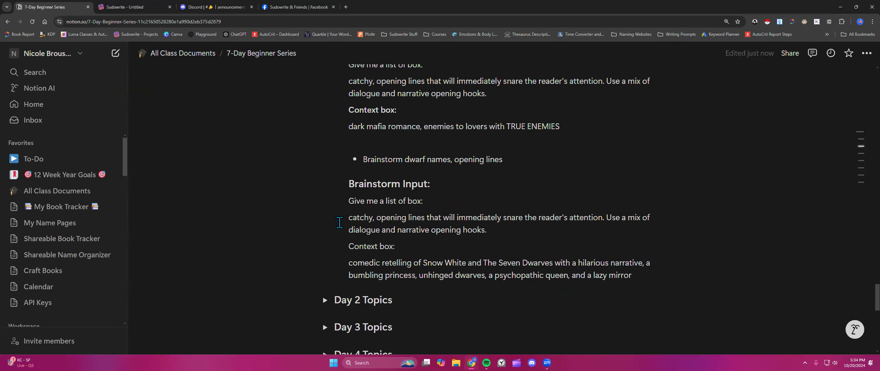
pyautogui.scroll(3, 344, 234)
pyautogui.scroll(13, 345, 239)
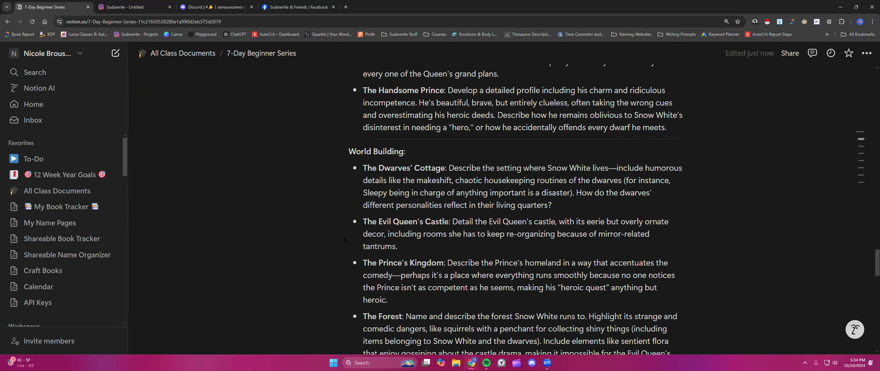
pyautogui.scroll(-15, 345, 239)
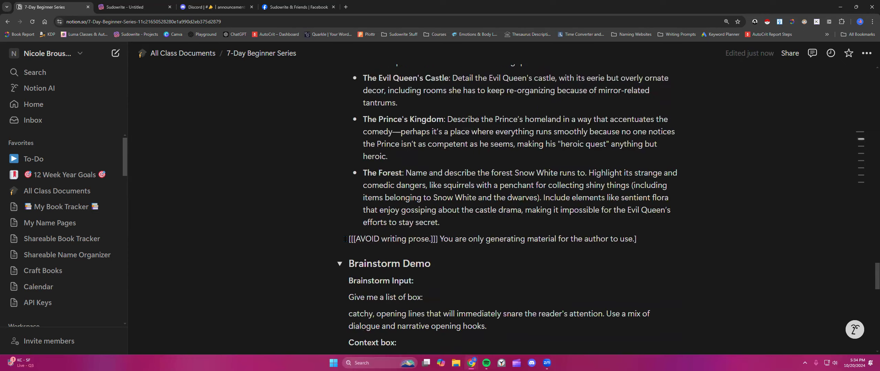
pyautogui.click(324, 233)
pyautogui.scroll(-2, 344, 237)
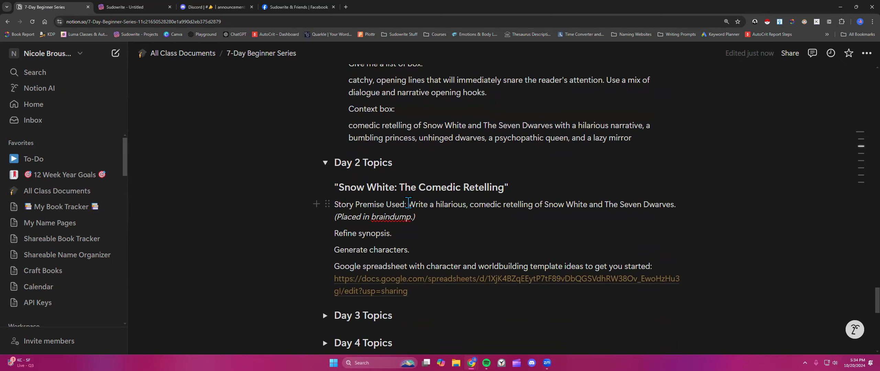
pyautogui.moveTo(409, 204); pyautogui.dragTo(679, 205)
pyautogui.hotkey('ctrl', 'v')
pyautogui.click(398, 288)
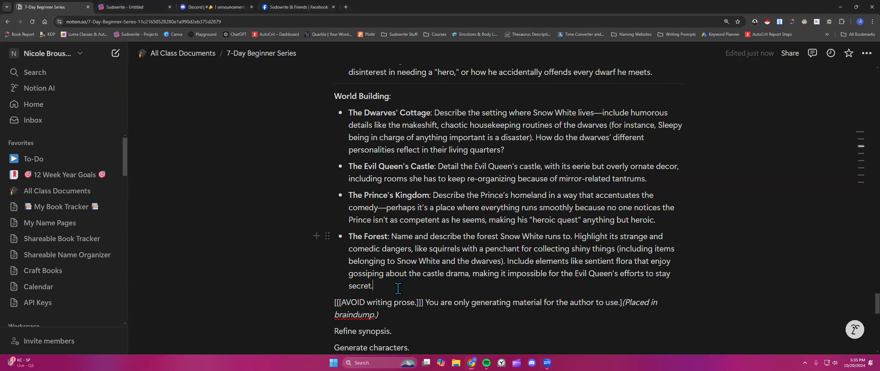
pyautogui.scroll(-5, 411, 294)
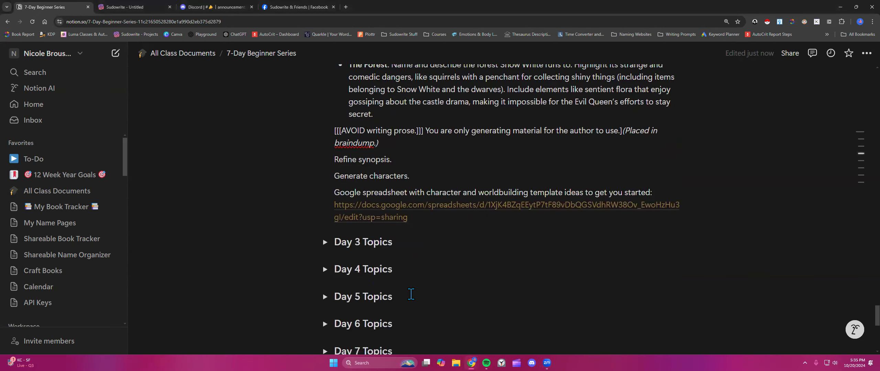
pyautogui.scroll(17, 411, 295)
pyautogui.scroll(12, 411, 294)
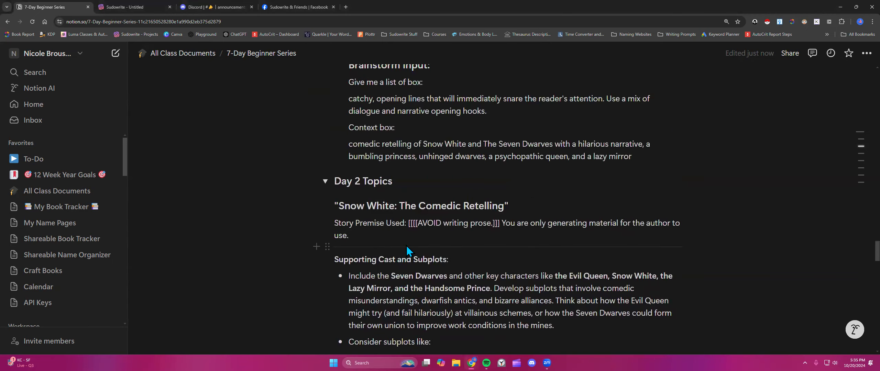
pyautogui.hotkey('ctrl', 'z')
# Copy the Day 2 story premise "Write a hilarious, comedic retelling of Snow White and The Seven Dwarves."
pyautogui.click(406, 223)
pyautogui.moveTo(407, 223); pyautogui.dragTo(656, 226)
pyautogui.rightClick(656, 226)
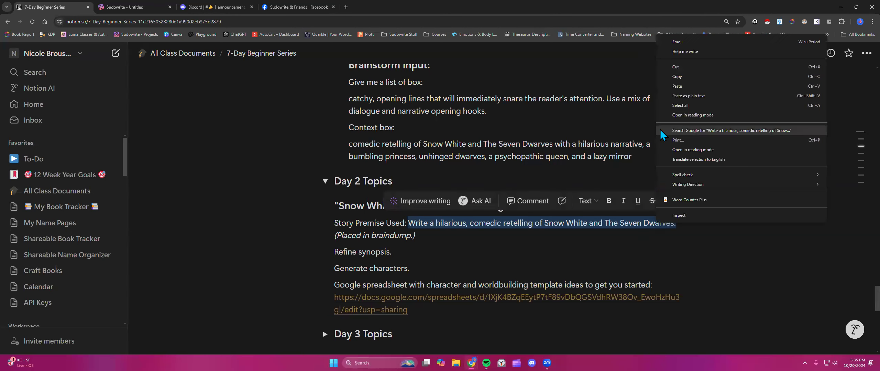
pyautogui.click(684, 79)
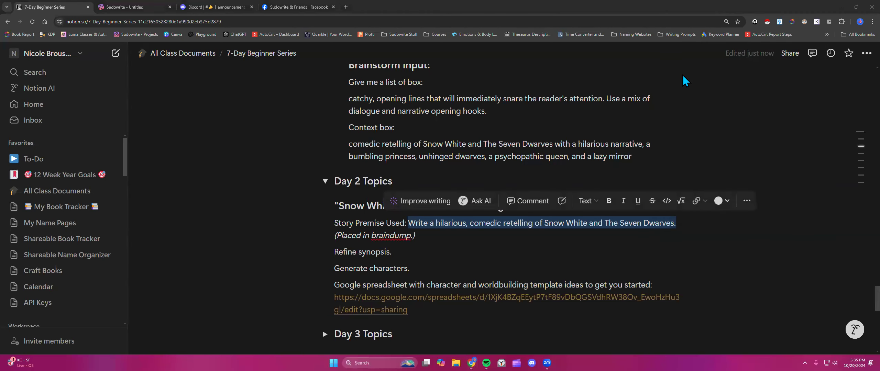
pyautogui.click(418, 236)
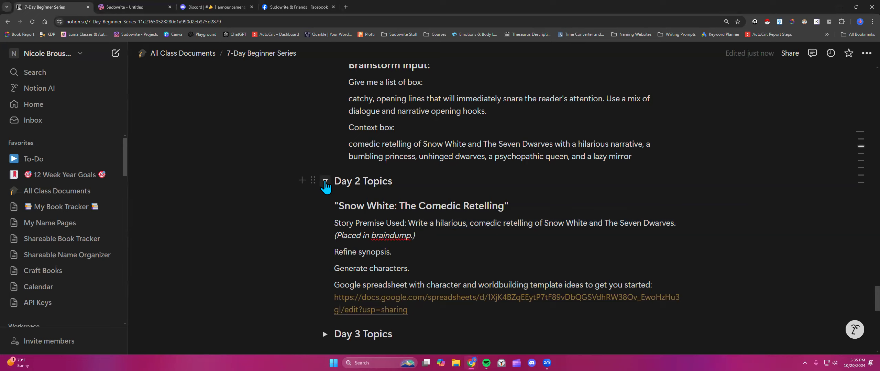
# Collapse the Day 2 Topics section and review the Brainstorm Demo notes above it
pyautogui.click(326, 183)
pyautogui.scroll(4, 376, 202)
pyautogui.scroll(2, 375, 203)
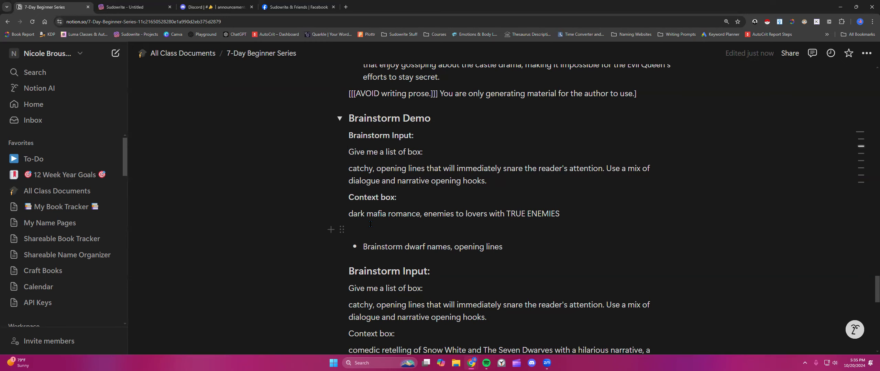
pyautogui.scroll(-3, 379, 227)
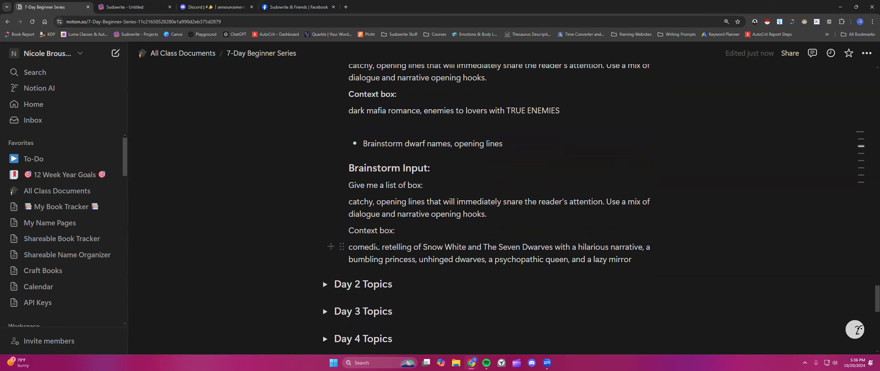
# Switch to the blank Sudowrite document, start Brainstorm and examine the setup forms for the Dialogue and Article Ideas categories
pyautogui.click(143, 7)
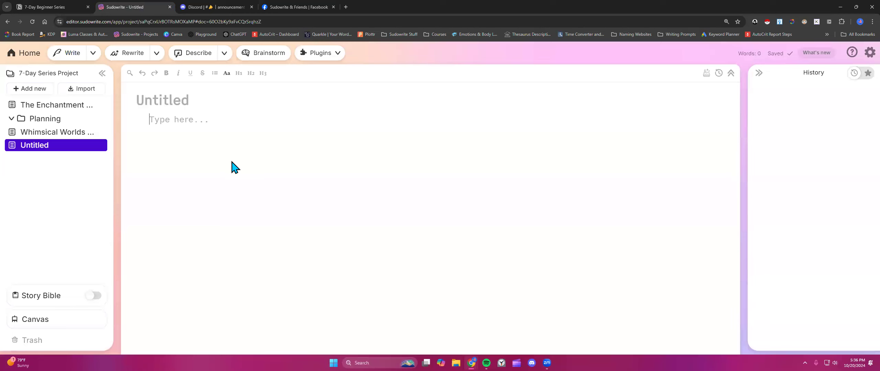
pyautogui.click(265, 57)
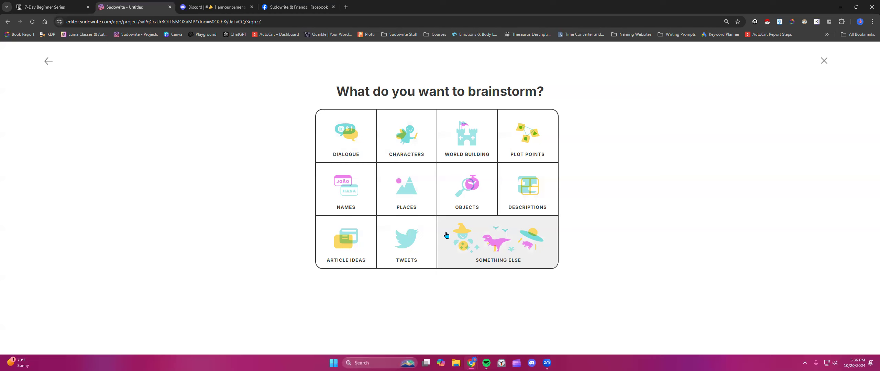
pyautogui.click(356, 136)
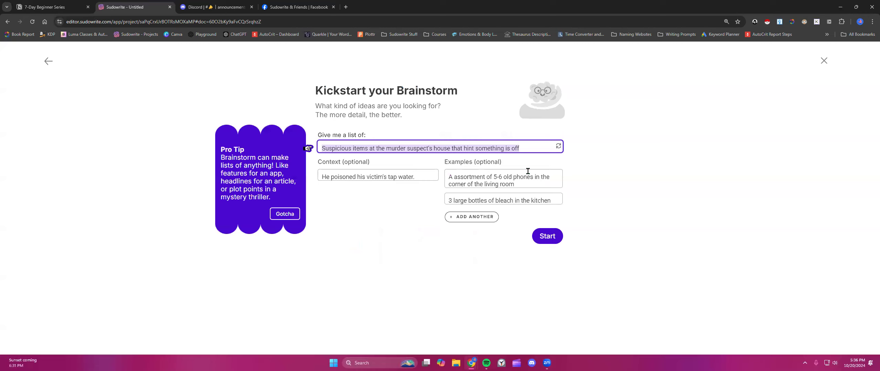
pyautogui.click(50, 62)
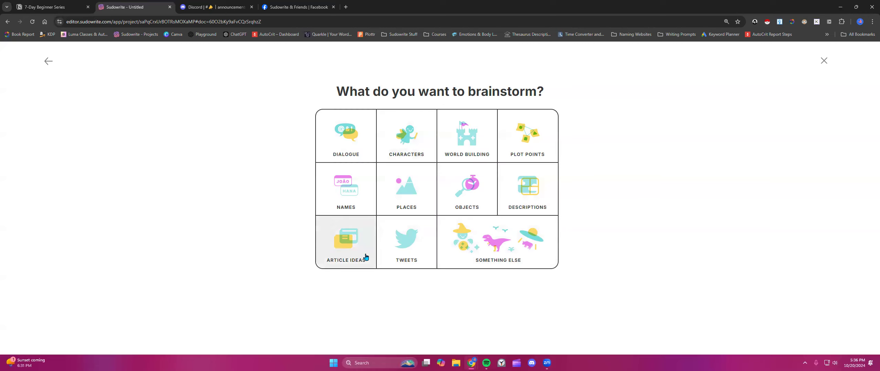
pyautogui.click(348, 250)
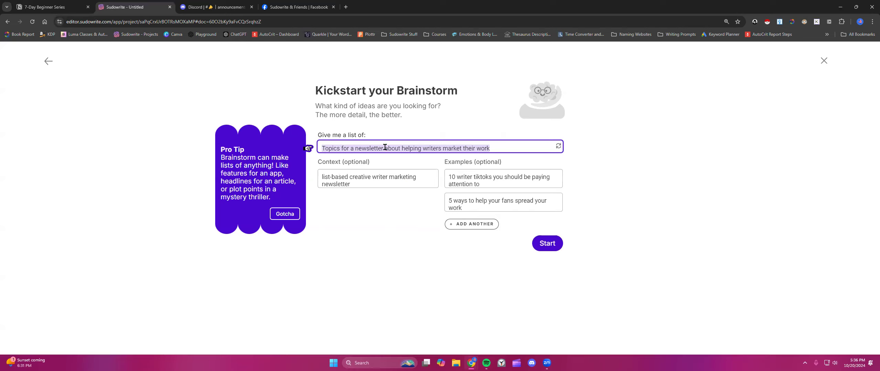
pyautogui.click(48, 61)
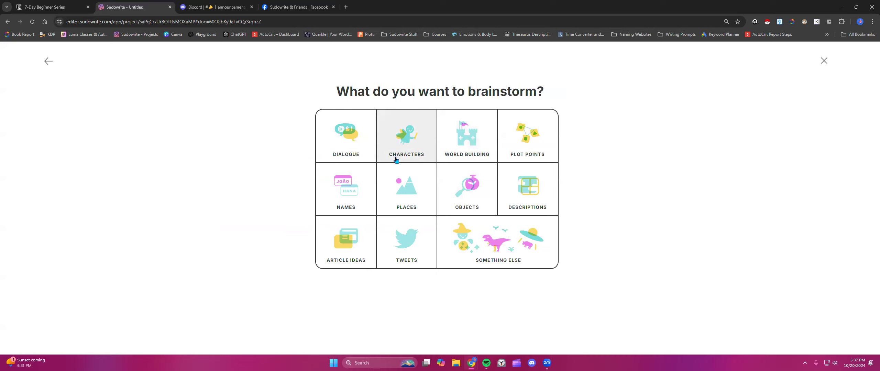
# Set up a Something Else brainstorm, copying the "catchy, opening lines" request from the Notion notes into its list description
pyautogui.click(507, 248)
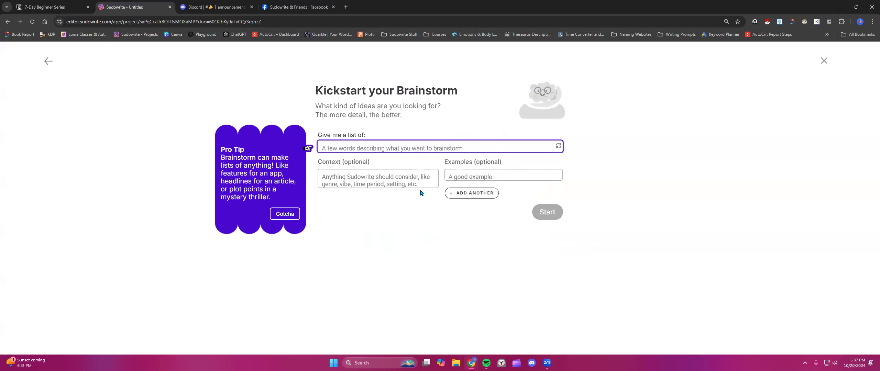
pyautogui.click(52, 7)
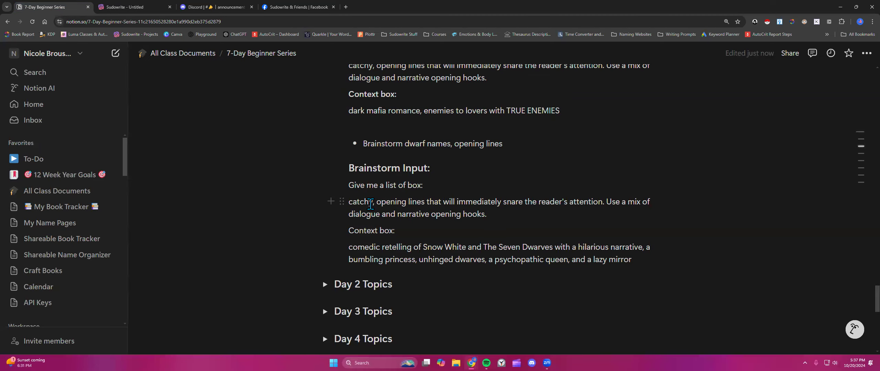
pyautogui.moveTo(348, 202); pyautogui.dragTo(487, 215)
pyautogui.rightClick(474, 210)
pyautogui.click(501, 64)
pyautogui.click(125, 7)
pyautogui.click(447, 151)
pyautogui.hotkey('ctrl', 'v')
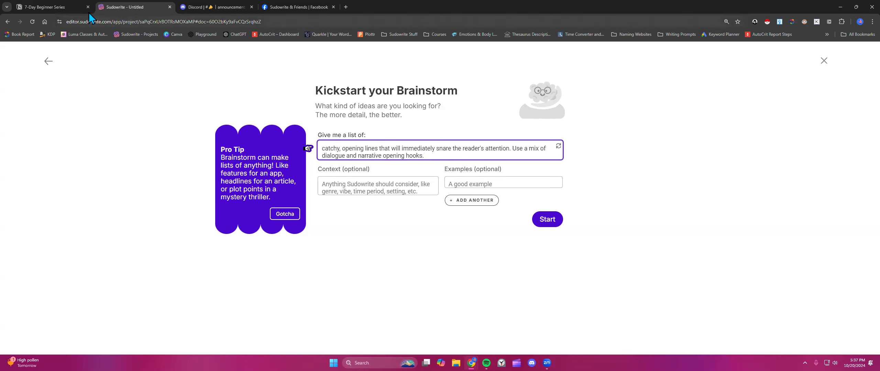
# Copy the "comedic retelling of Snow White and The Seven Dwarves" context text from the Notion notes into the brainstorm's Context
pyautogui.click(64, 8)
pyautogui.click(347, 250)
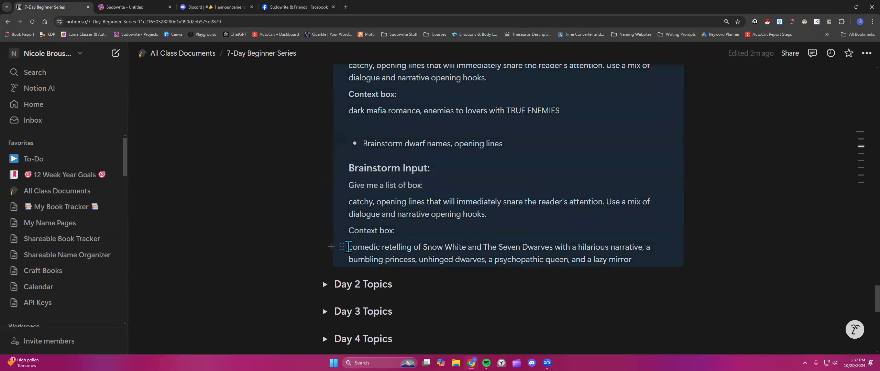
pyautogui.moveTo(347, 249); pyautogui.dragTo(636, 258)
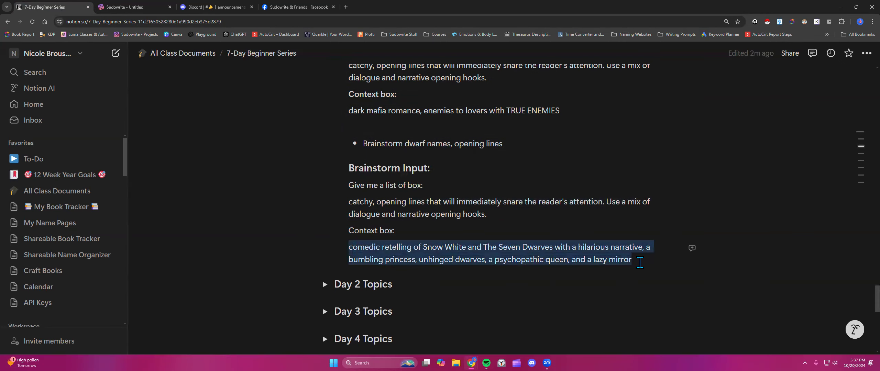
pyautogui.rightClick(608, 255)
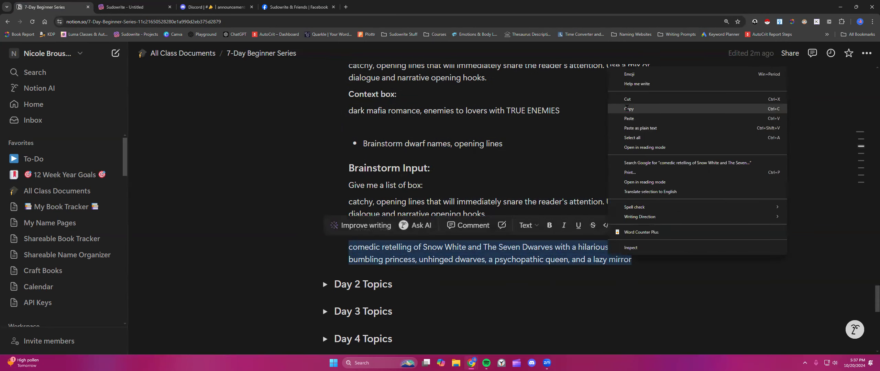
pyautogui.click(629, 108)
pyautogui.scroll(1, 429, 124)
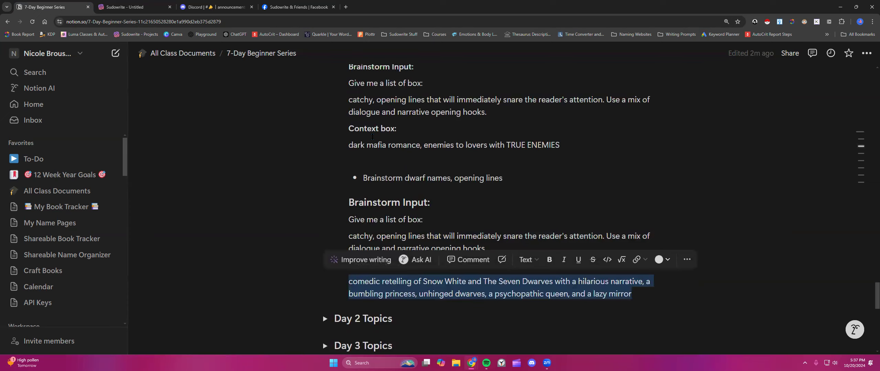
pyautogui.scroll(1, 373, 136)
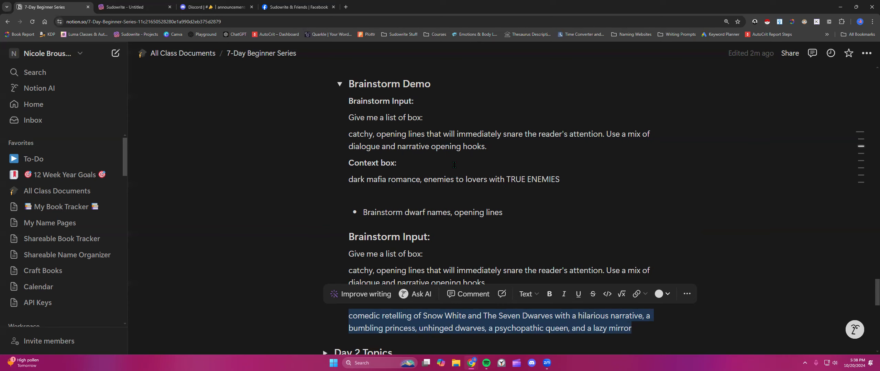
pyautogui.click(132, 7)
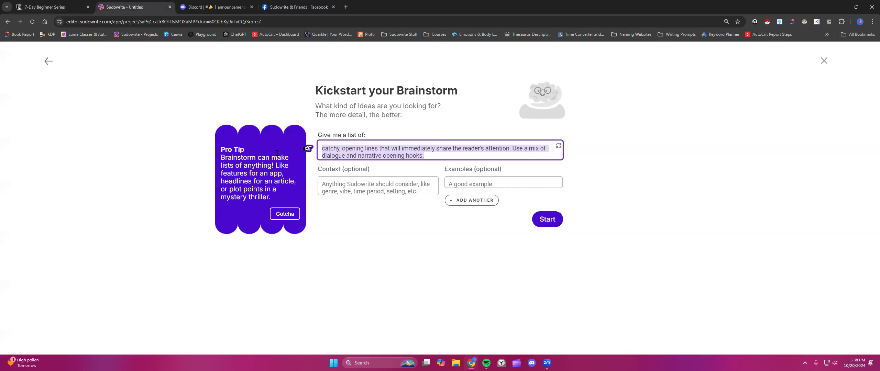
pyautogui.rightClick(348, 184)
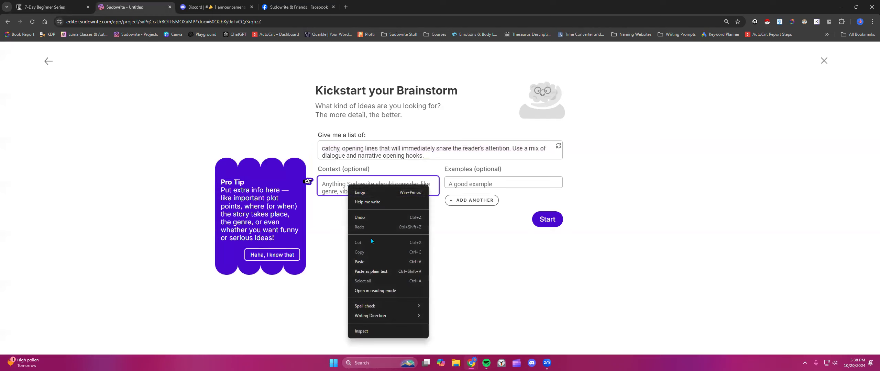
pyautogui.click(360, 264)
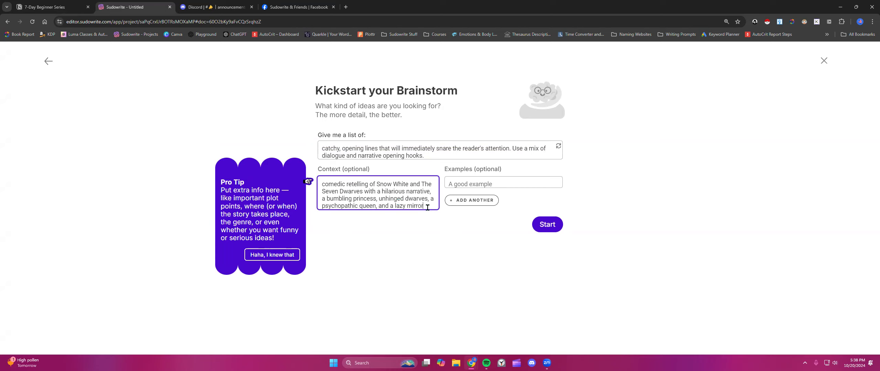
# Generate the brainstorm ideas for catchy opening lines and dismiss the voting tip beside the cards
pyautogui.tripleClick(428, 154)
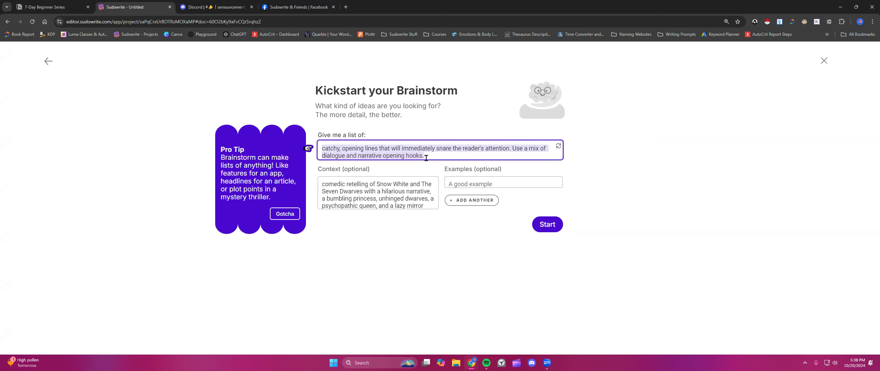
pyautogui.click(431, 156)
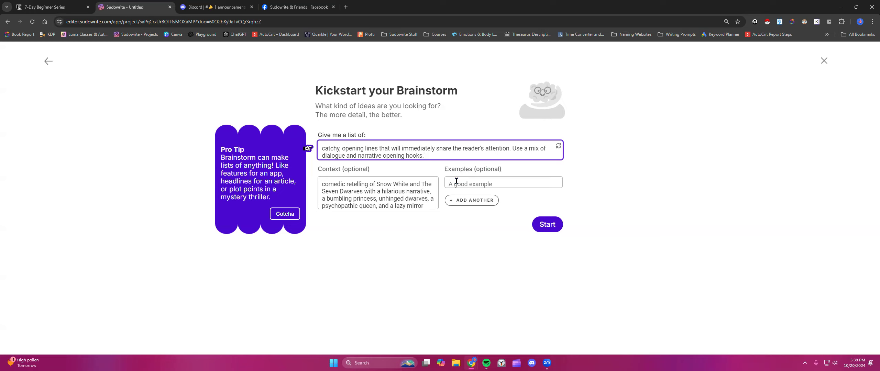
pyautogui.click(547, 225)
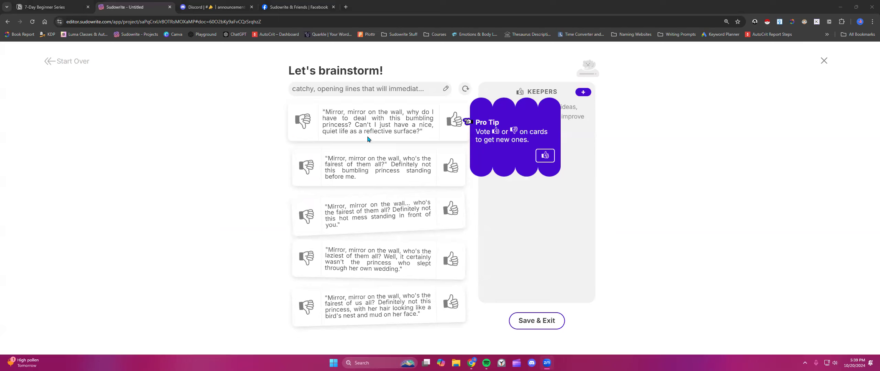
pyautogui.click(546, 155)
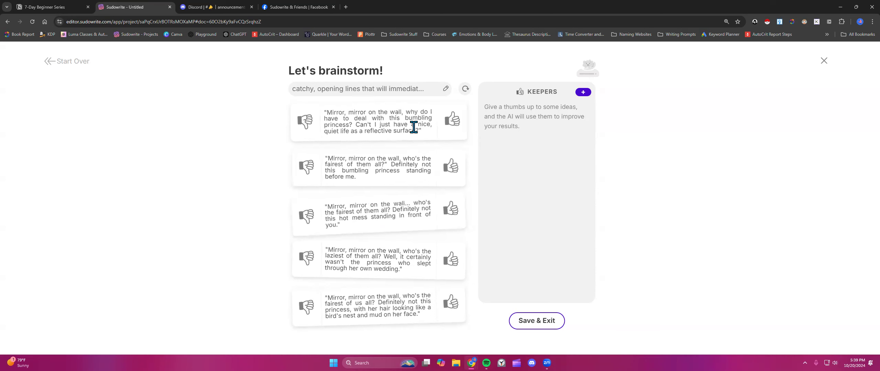
# Cut the character descriptions after "with a hilarious narrative" from the brainstorm's Context and regenerate the opening-line ideas
pyautogui.click(446, 88)
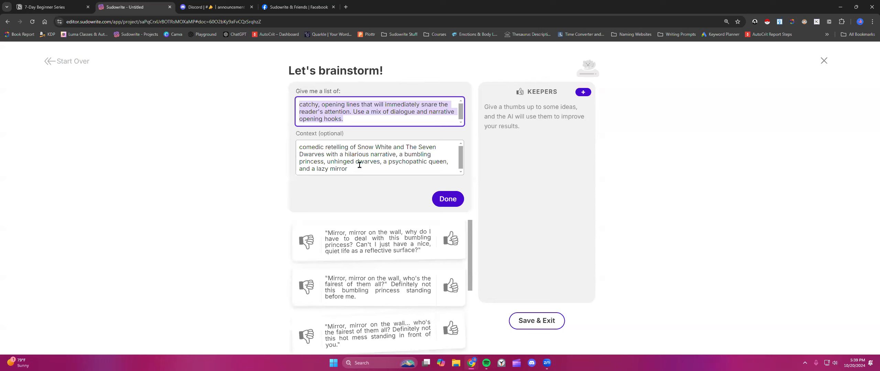
pyautogui.tripleClick(396, 153)
pyautogui.click(395, 155)
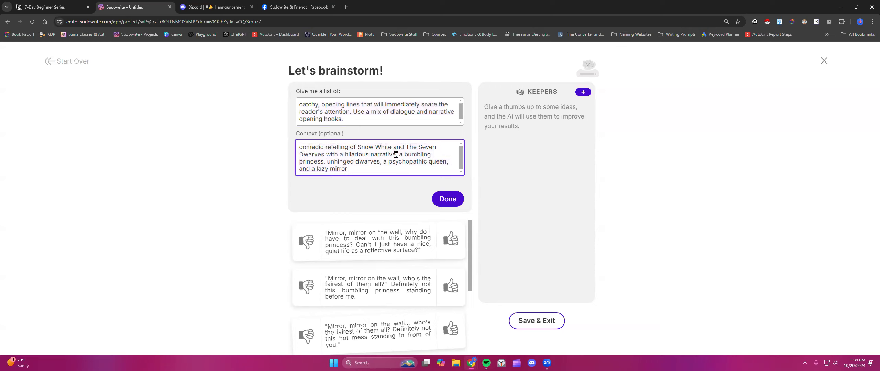
pyautogui.keyDown('shift'); pyautogui.click(399, 171); pyautogui.keyUp('shift')
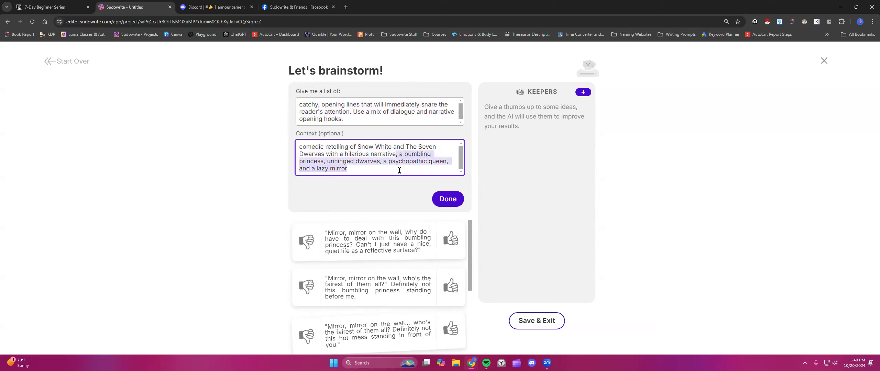
pyautogui.press('BackSpace')
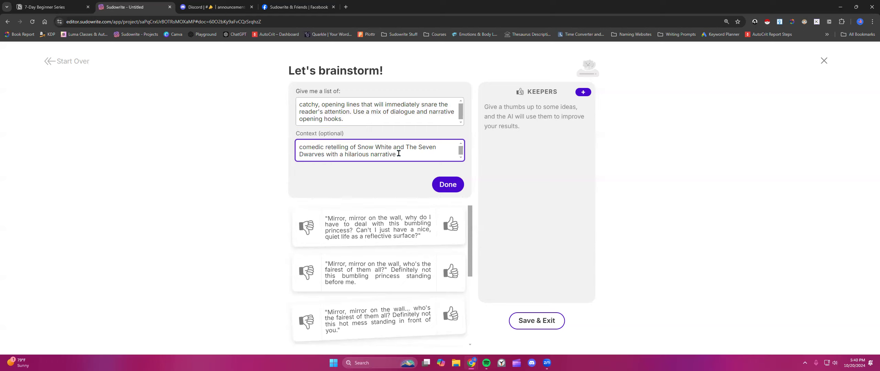
pyautogui.click(446, 186)
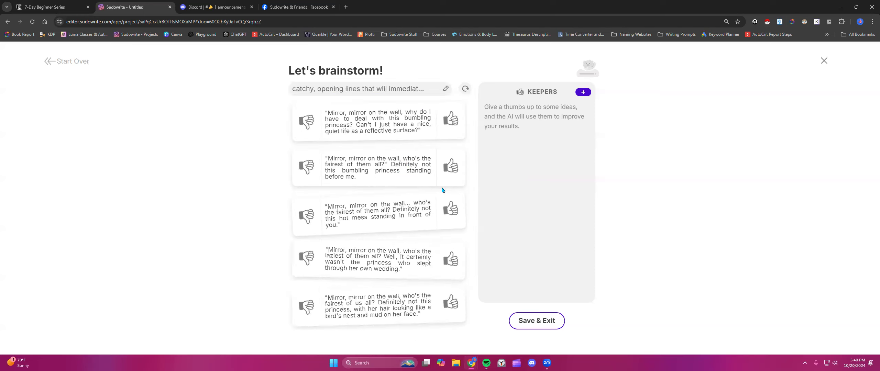
pyautogui.click(465, 90)
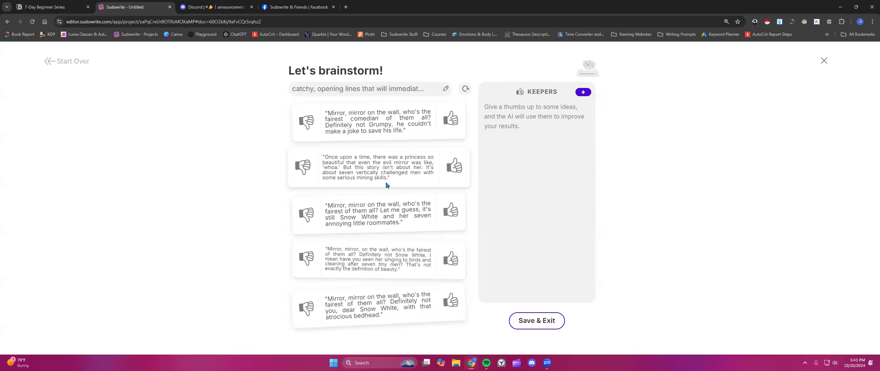
# Keep the "Once upon a time" and "seven annoying little roommates" opening lines, and save the brainstorm back to the document's history
pyautogui.click(458, 168)
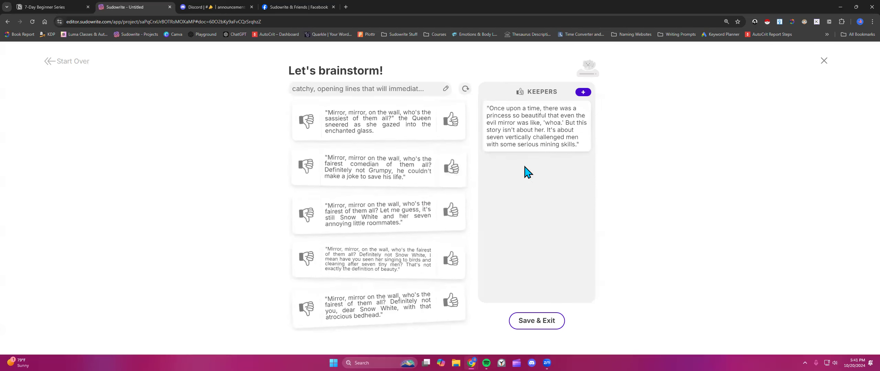
pyautogui.moveTo(560, 140)
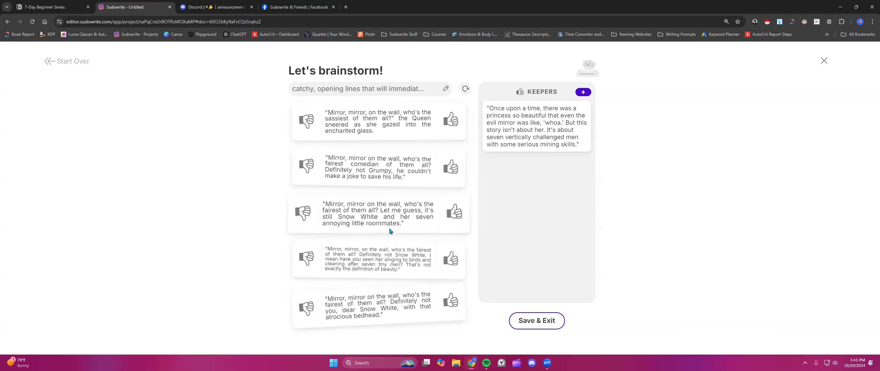
pyautogui.click(455, 213)
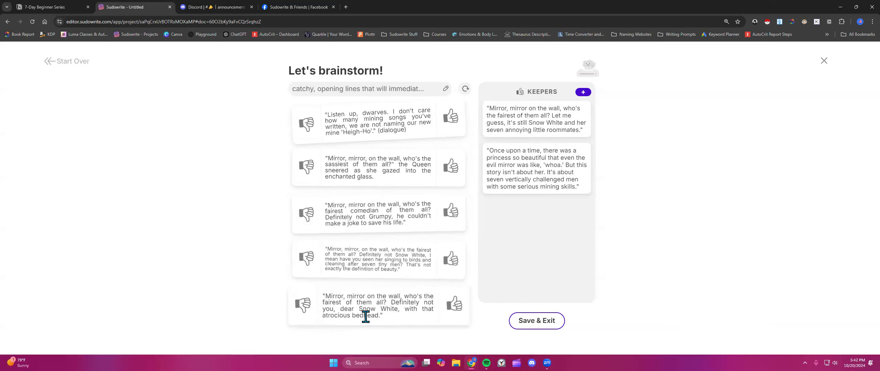
pyautogui.moveTo(532, 192)
pyautogui.click(540, 323)
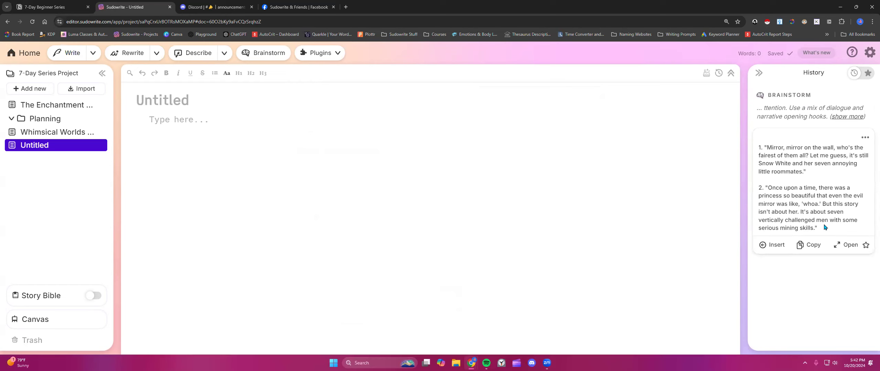
# Examine the credits used by Brainstorm in the account's recent activity, and briefly revisit the brainstorm category choices
pyautogui.click(869, 55)
pyautogui.click(740, 186)
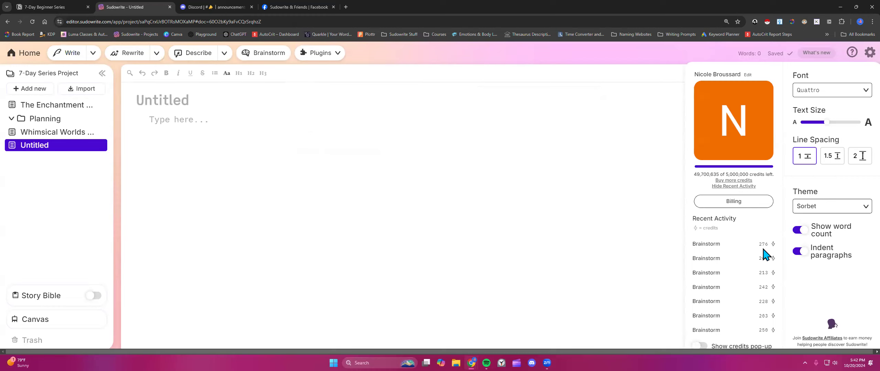
pyautogui.click(256, 53)
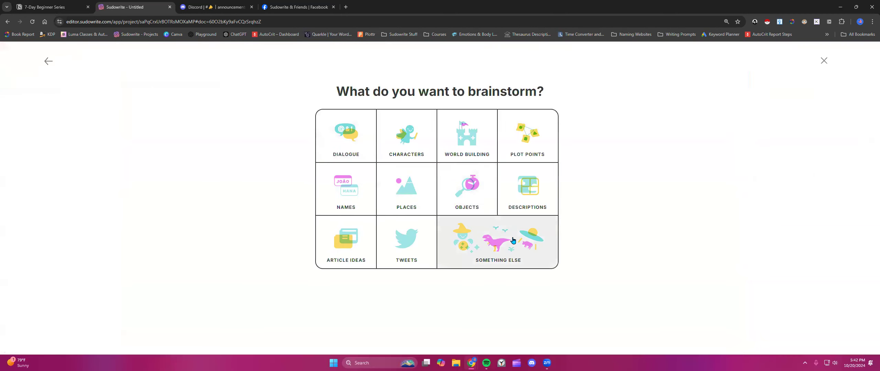
pyautogui.click(49, 61)
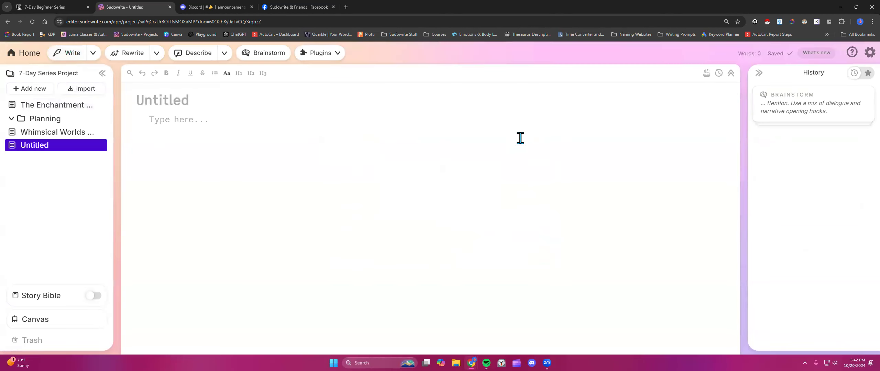
# Open the membership plans from the account settings and examine the Hobby & Student plan's monthly credits and the credit explanation
pyautogui.click(870, 53)
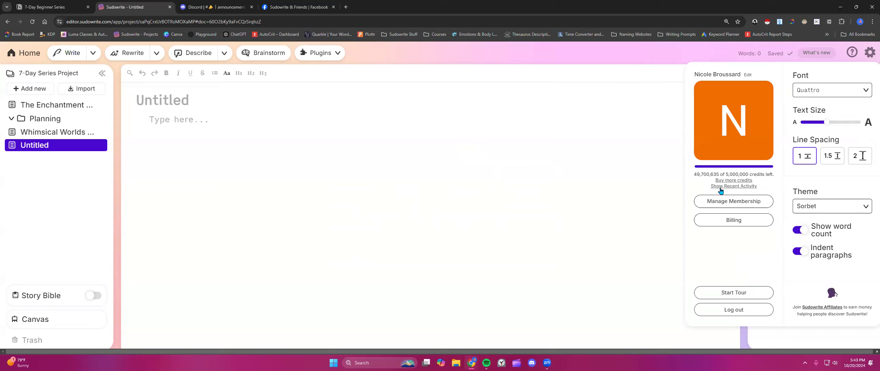
pyautogui.moveTo(723, 188)
pyautogui.click(728, 202)
pyautogui.scroll(-3, 589, 165)
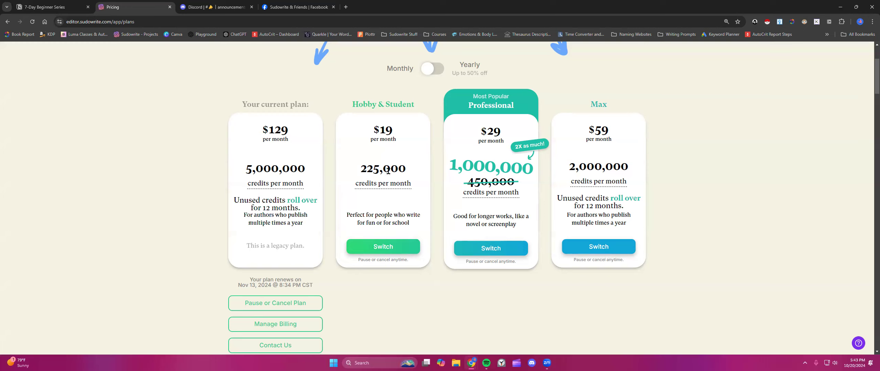
pyautogui.moveTo(403, 195)
pyautogui.moveTo(360, 168); pyautogui.dragTo(412, 174)
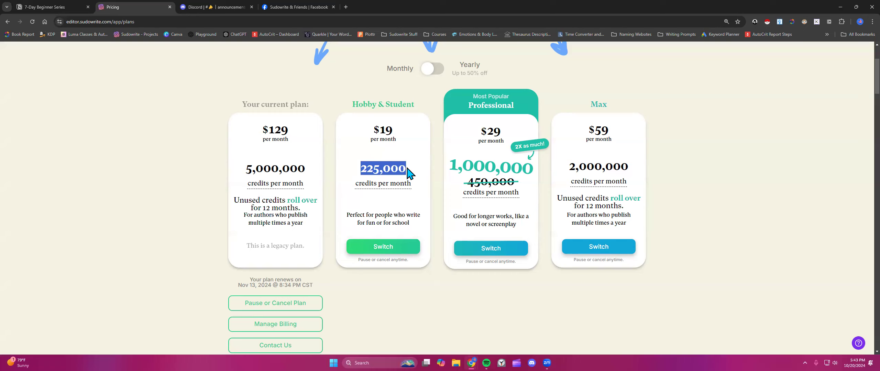
pyautogui.click(410, 173)
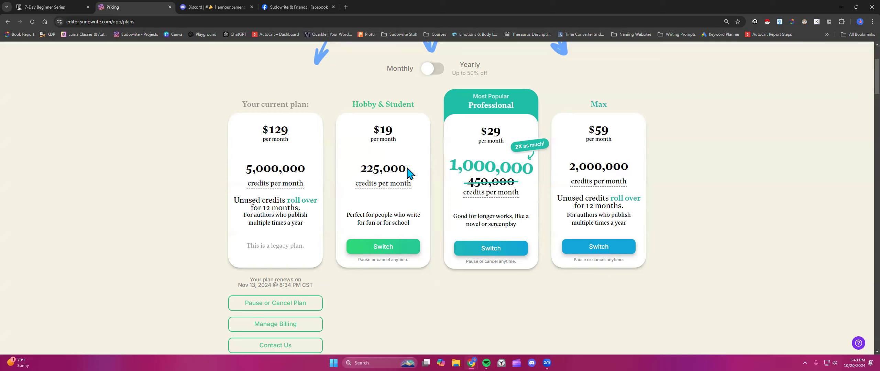
pyautogui.moveTo(392, 182)
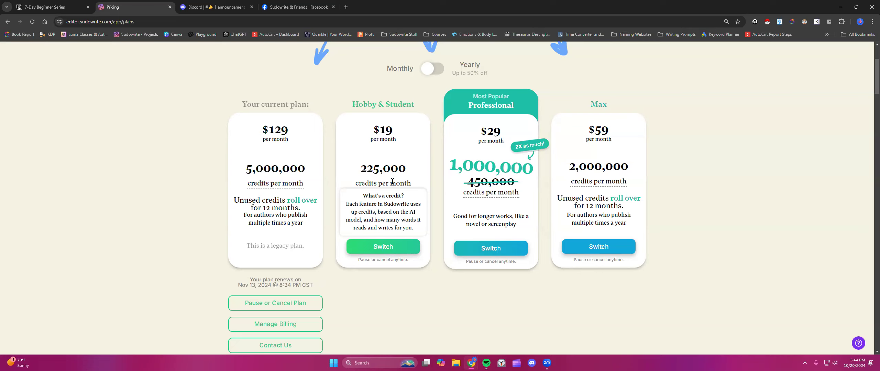